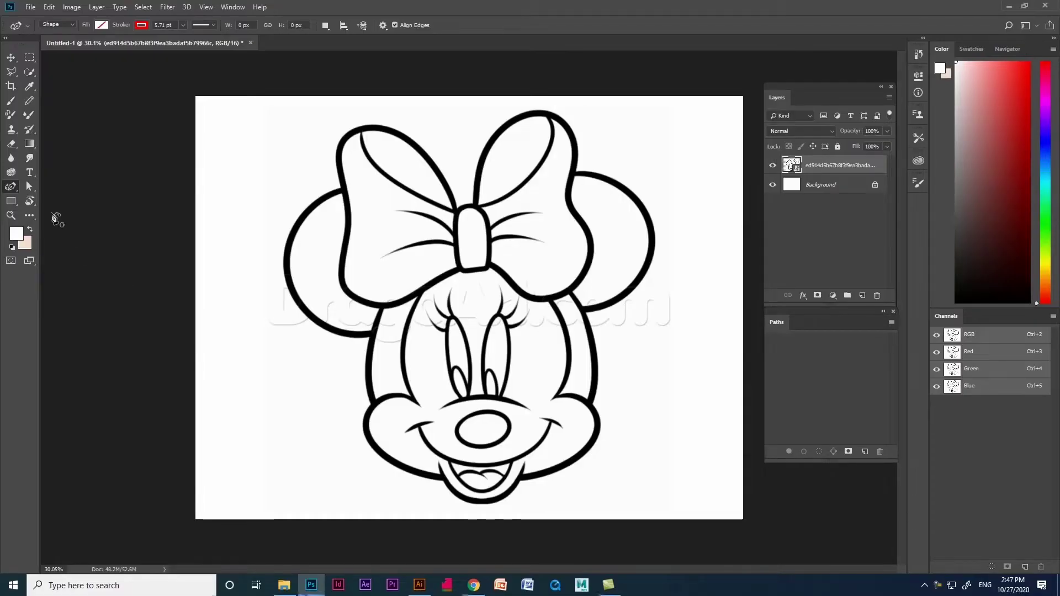
# Trace the outer arc of Minnie's left ear with the Curvature Pen Tool in Shape mode
pyautogui.rightClick(11, 187)
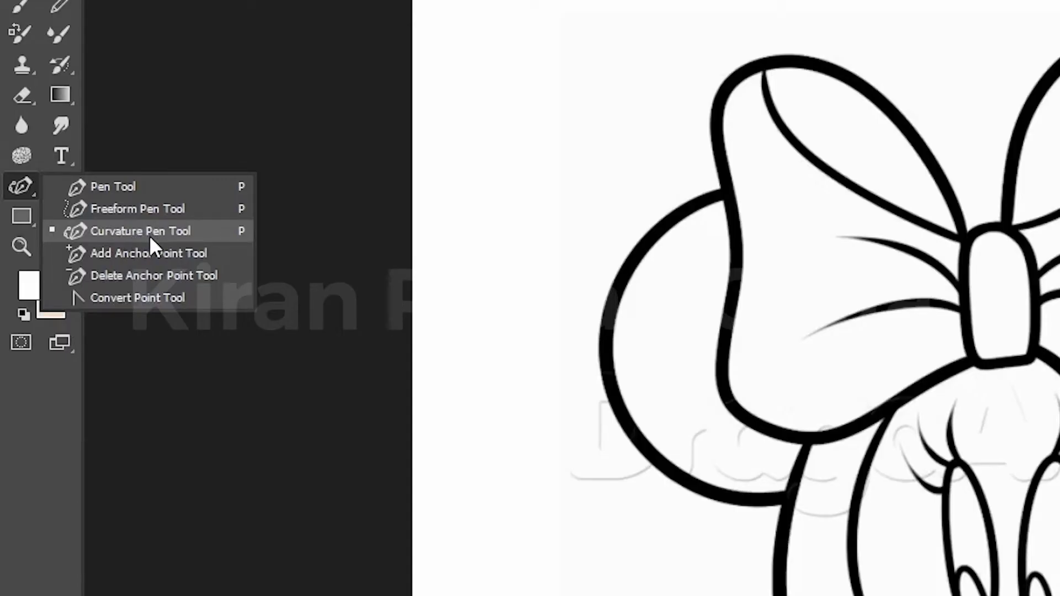
pyautogui.click(148, 234)
pyautogui.click(55, 25)
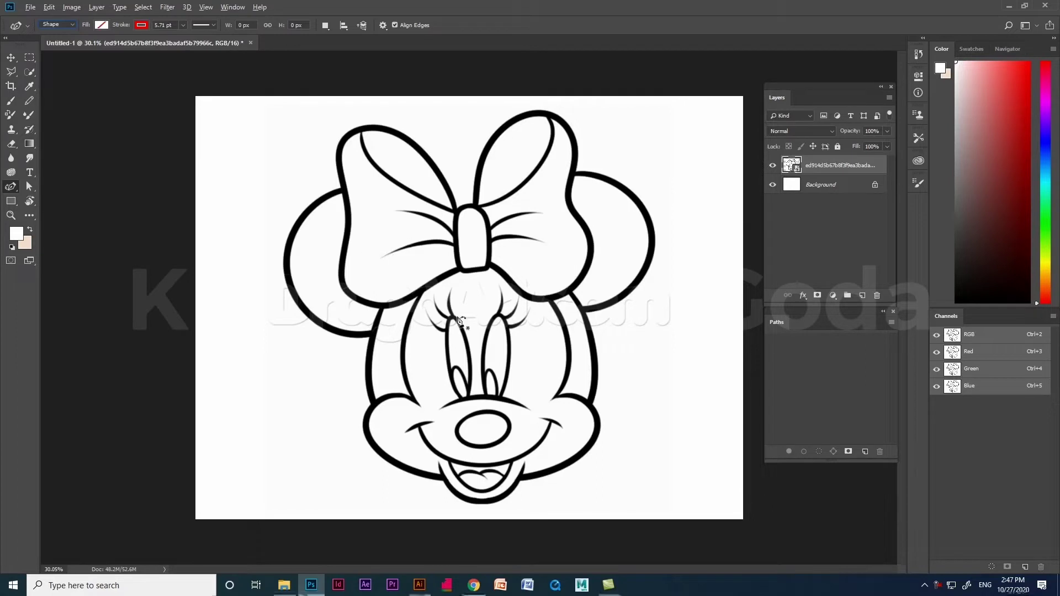
pyautogui.click(346, 189)
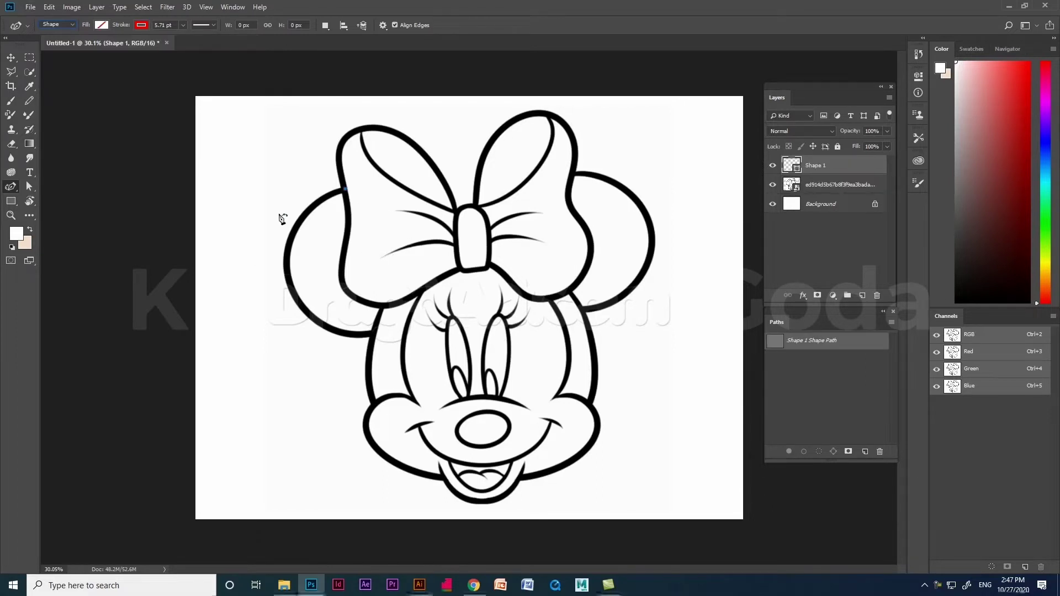
pyautogui.click(373, 335)
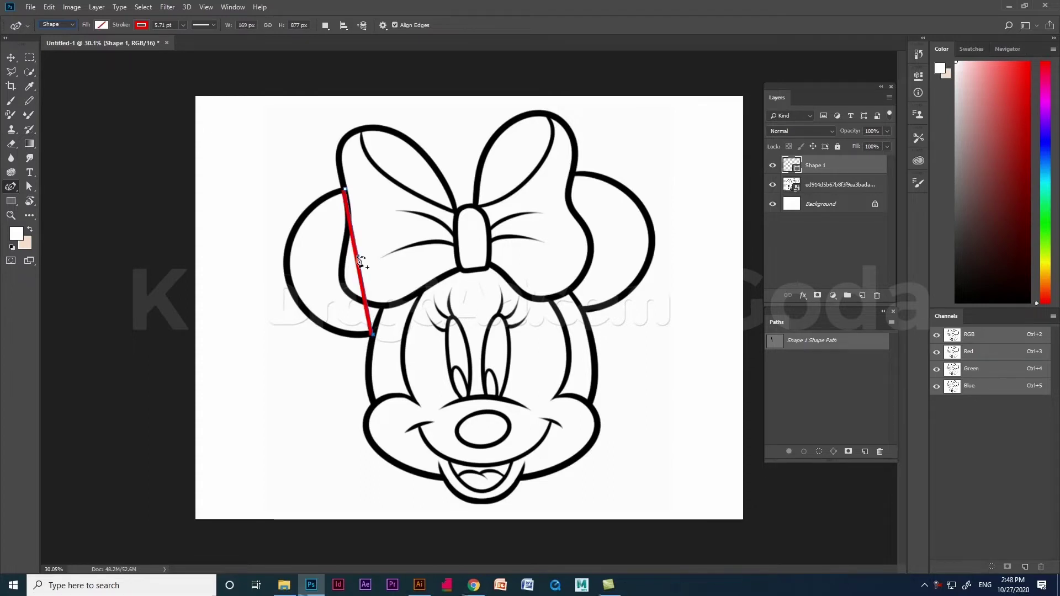
pyautogui.moveTo(360, 261); pyautogui.dragTo(287, 273)
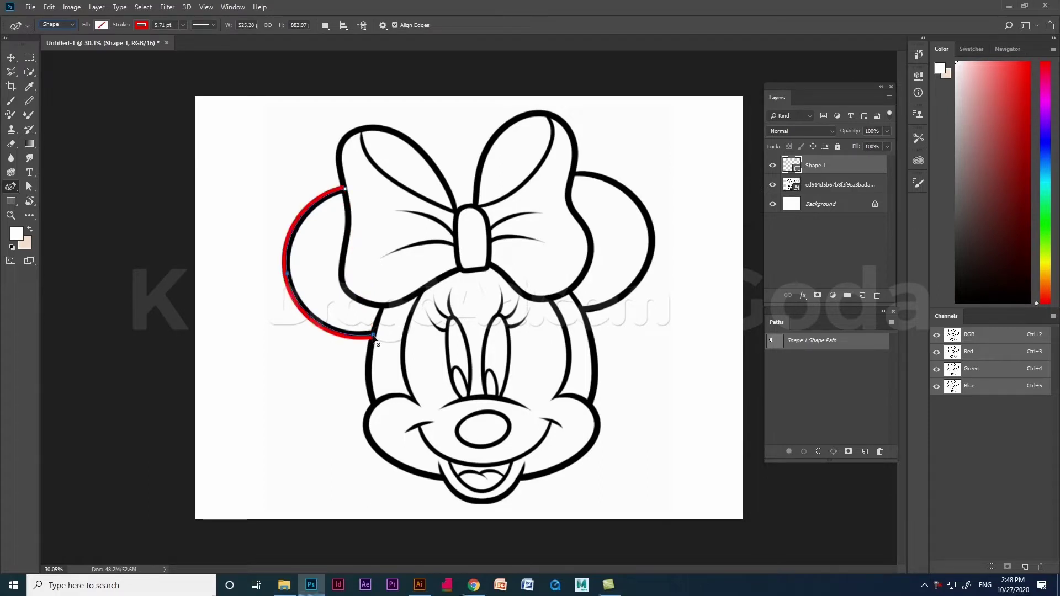
pyautogui.click(345, 191)
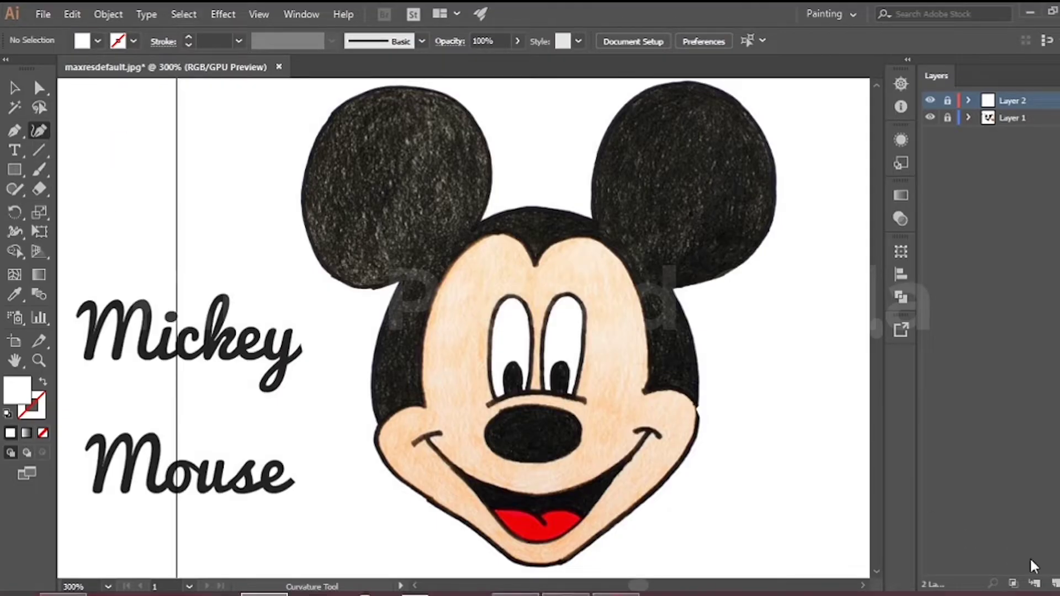
# In Illustrator, add a new layer and place rough Curvature Tool points from Mickey's left ear across the head and down the right cheek
pyautogui.click(1056, 586)
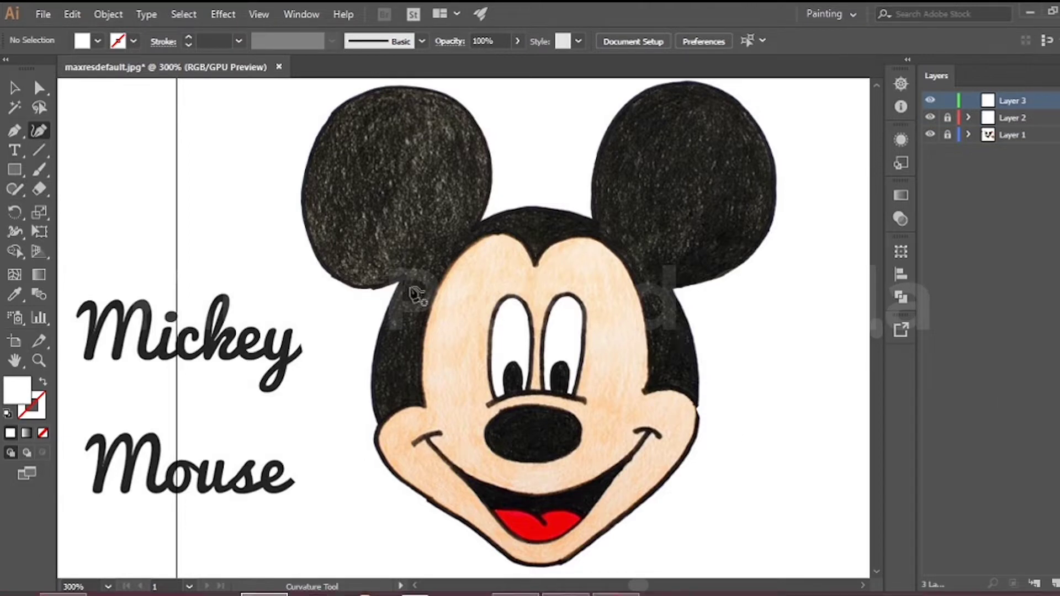
pyautogui.click(401, 278)
pyautogui.click(331, 110)
pyautogui.click(478, 222)
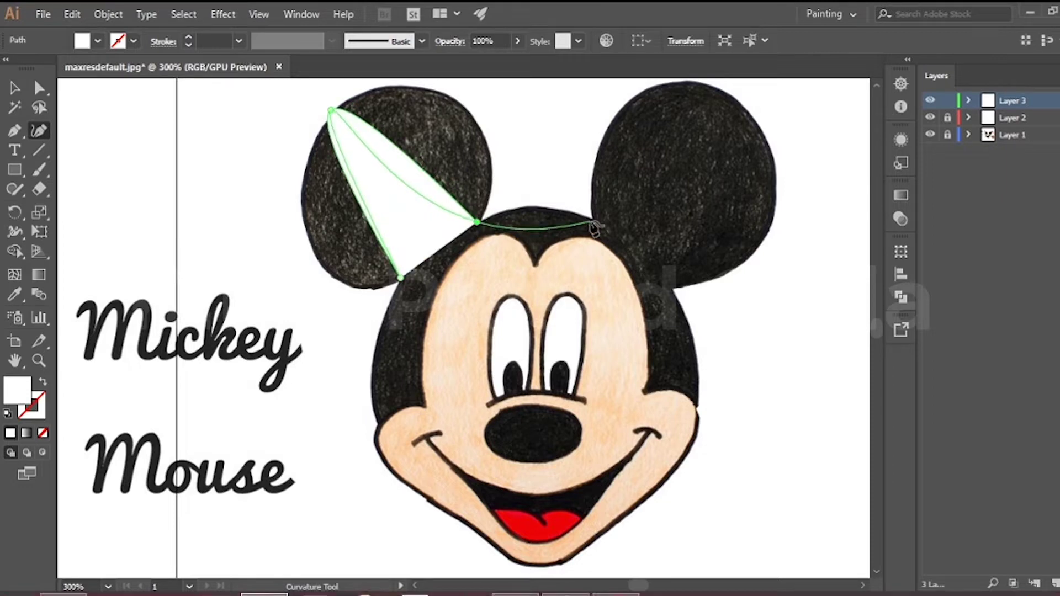
pyautogui.click(592, 222)
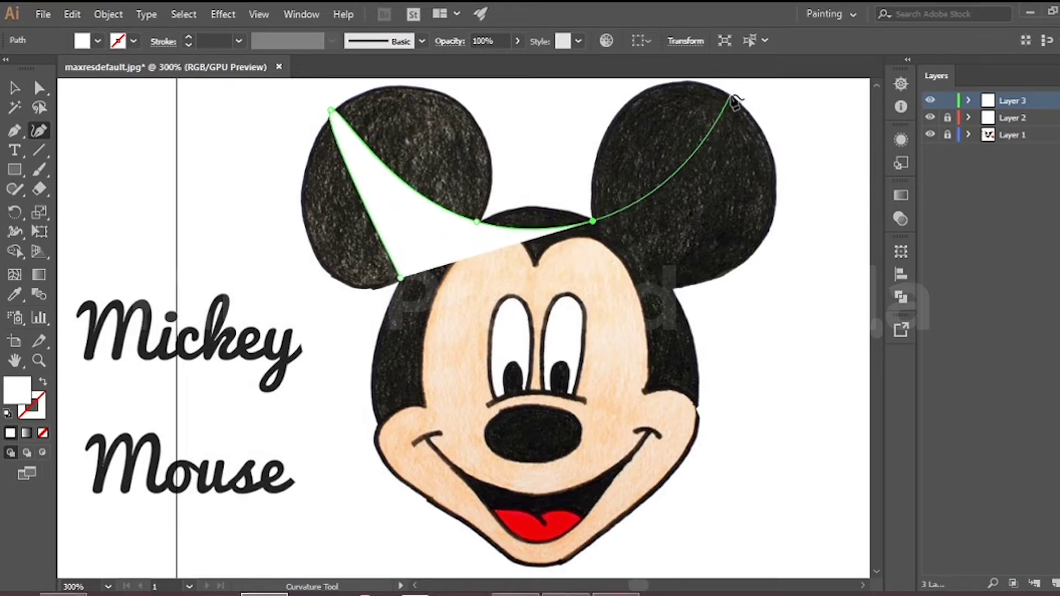
pyautogui.click(731, 95)
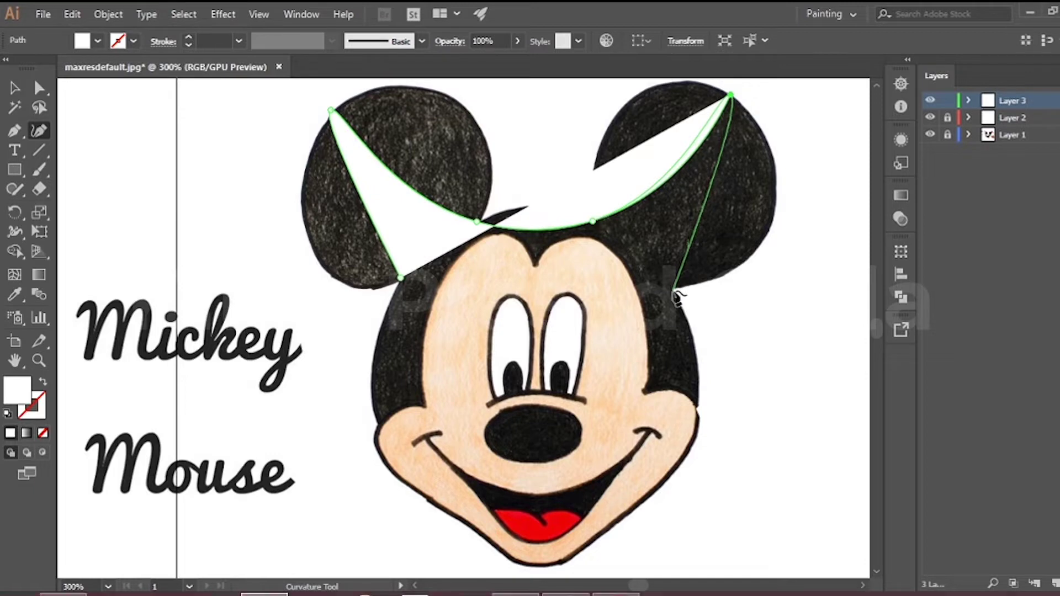
pyautogui.click(673, 288)
pyautogui.click(697, 410)
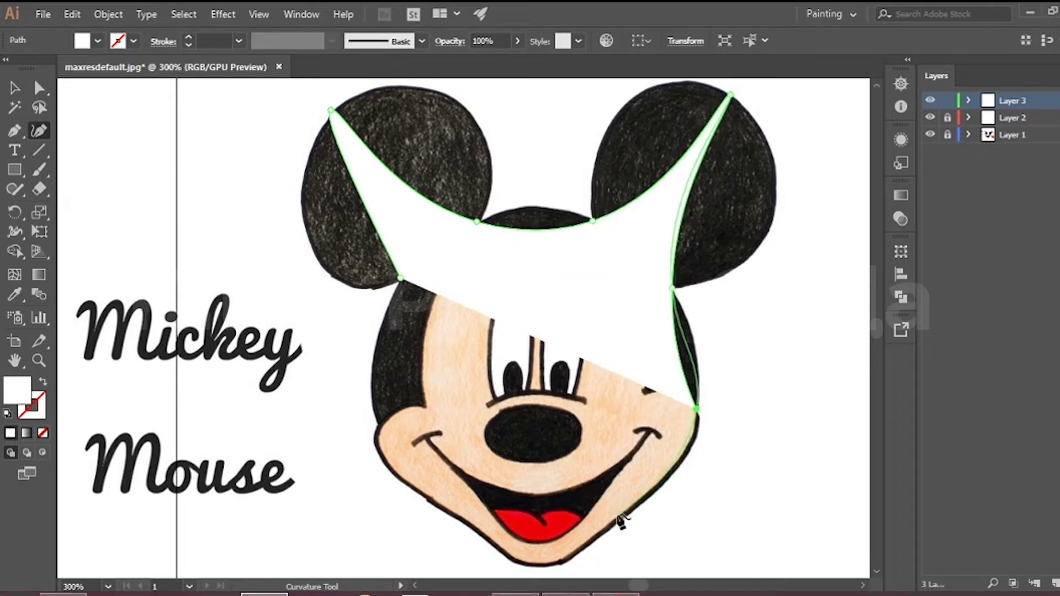
pyautogui.click(628, 514)
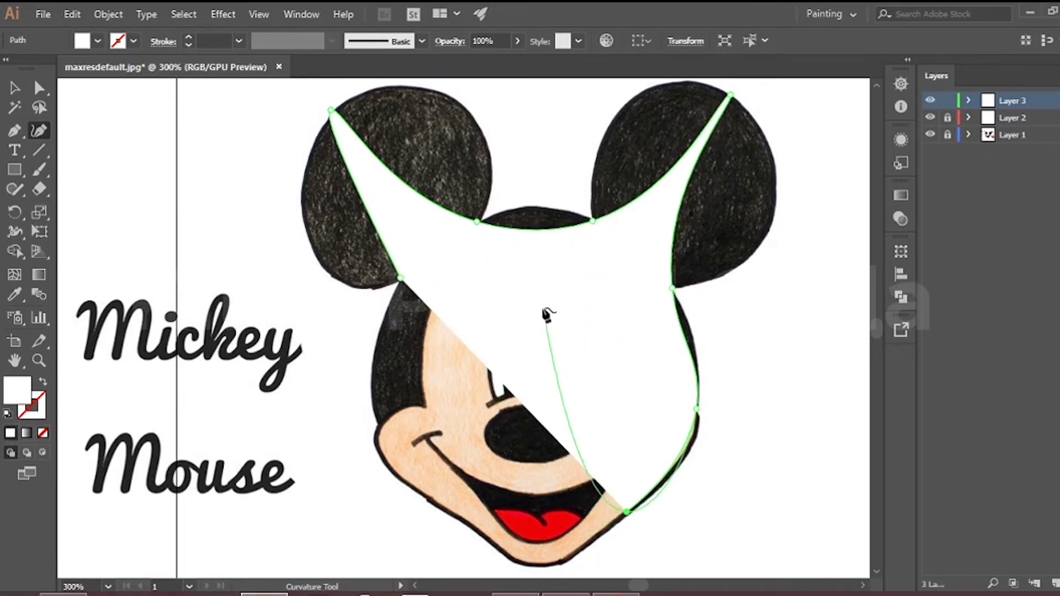
# Set the path's fill to none and continue the rough outline around the chin and left cheek, closing it at the starting point
pyautogui.click(97, 41)
pyautogui.click(9, 68)
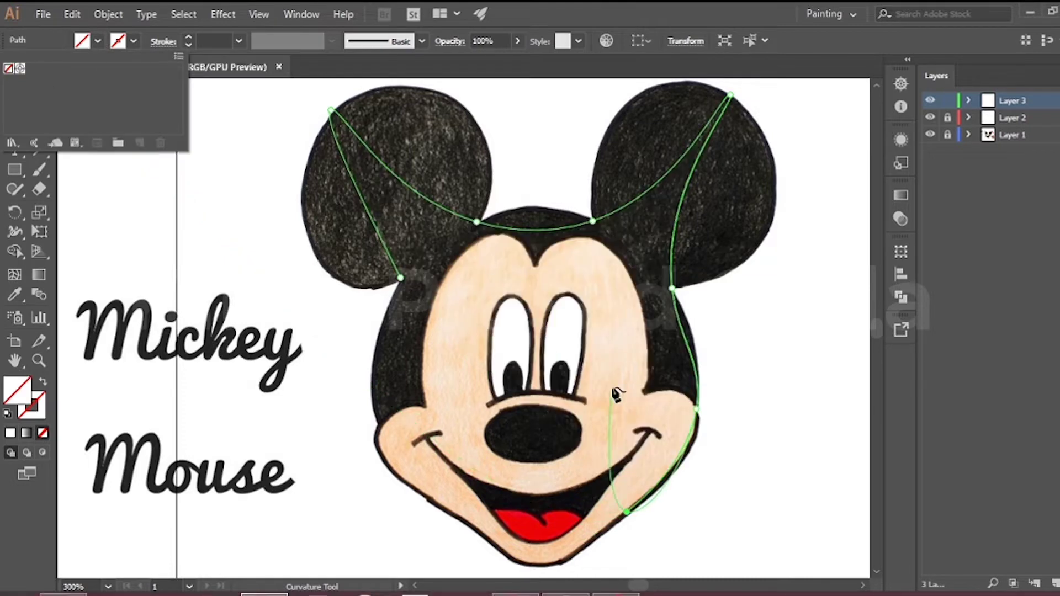
pyautogui.click(564, 564)
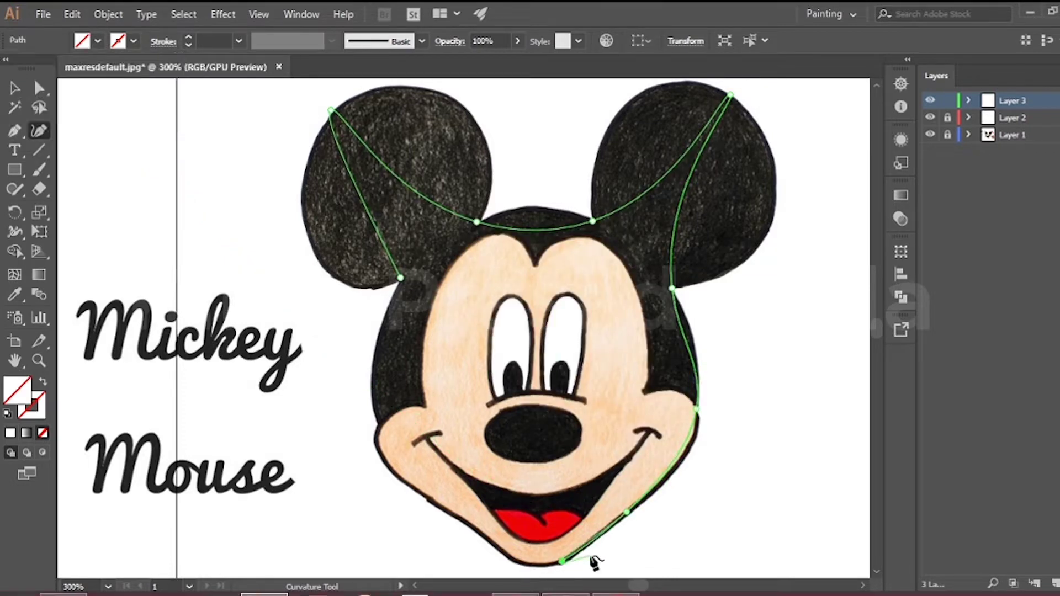
pyautogui.click(507, 560)
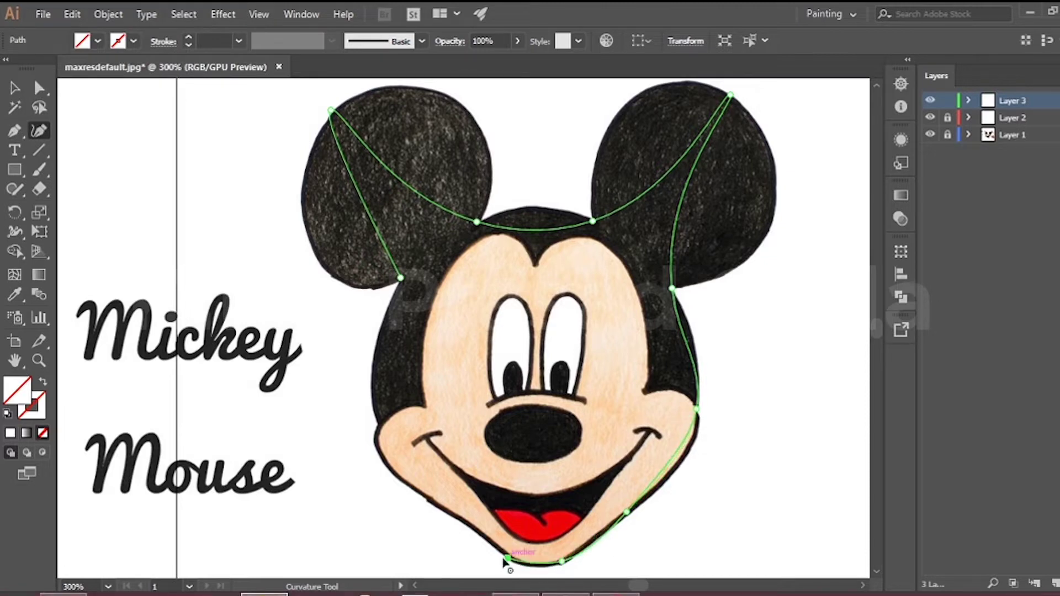
pyautogui.click(430, 499)
pyautogui.click(379, 426)
pyautogui.click(400, 278)
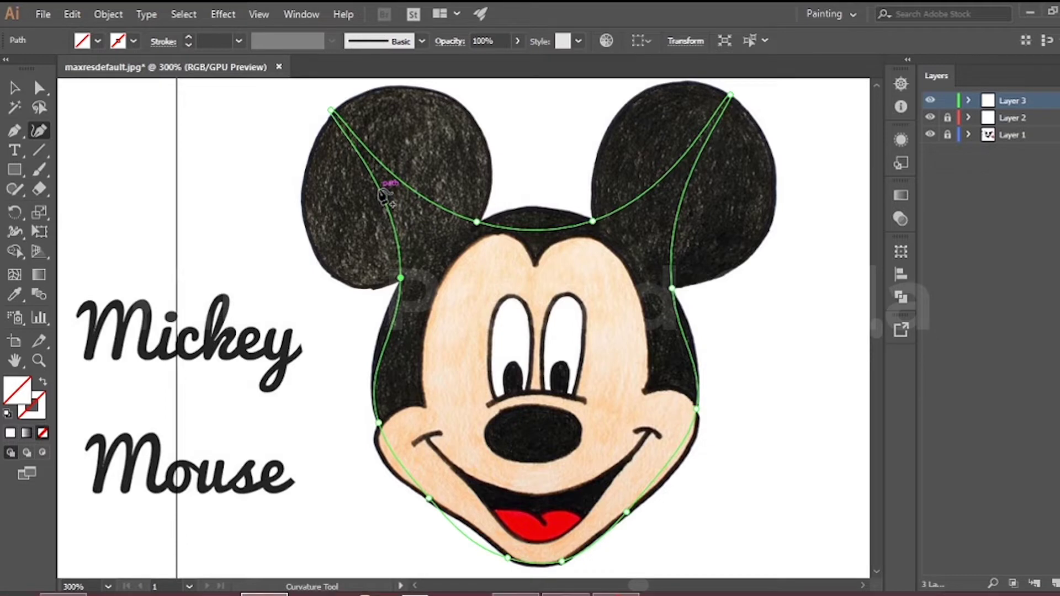
# Bend the path to follow Mickey's round left ear, with a corner point where the ear meets the top of the head
pyautogui.moveTo(383, 196); pyautogui.dragTo(339, 282)
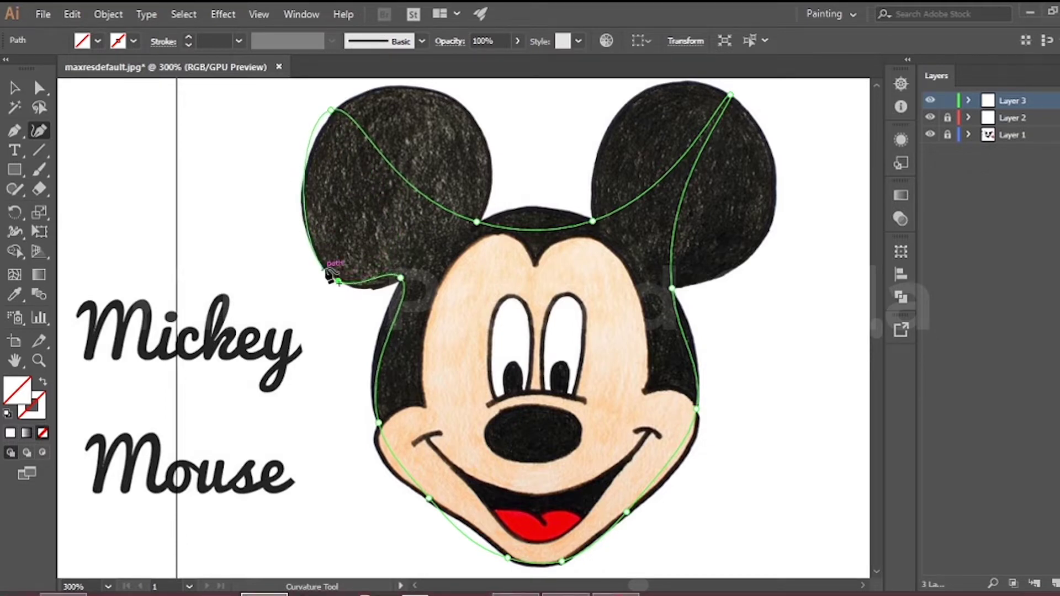
pyautogui.moveTo(406, 167); pyautogui.dragTo(477, 117)
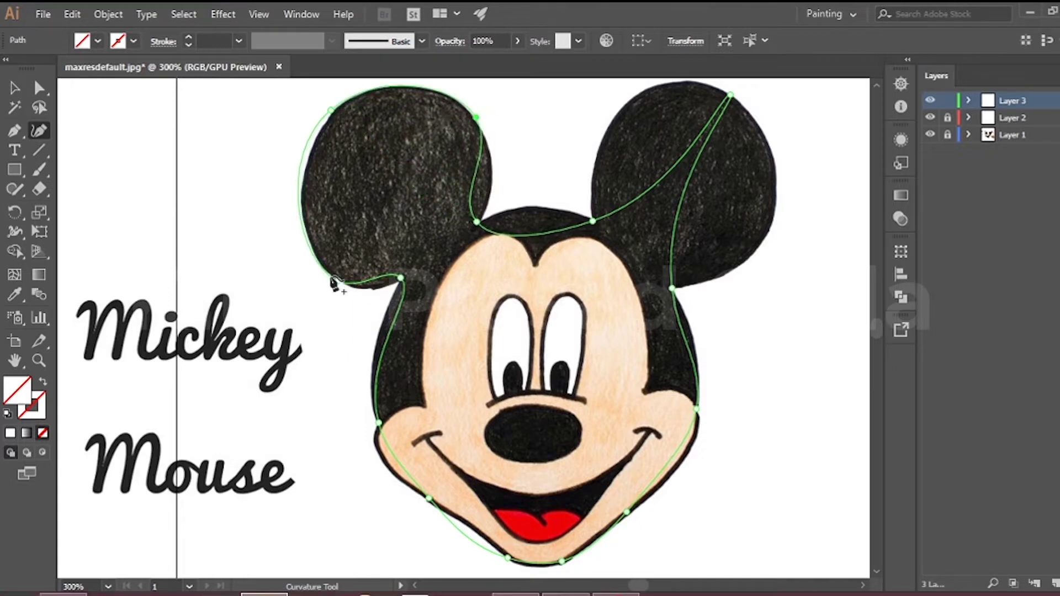
pyautogui.moveTo(339, 282); pyautogui.dragTo(352, 288)
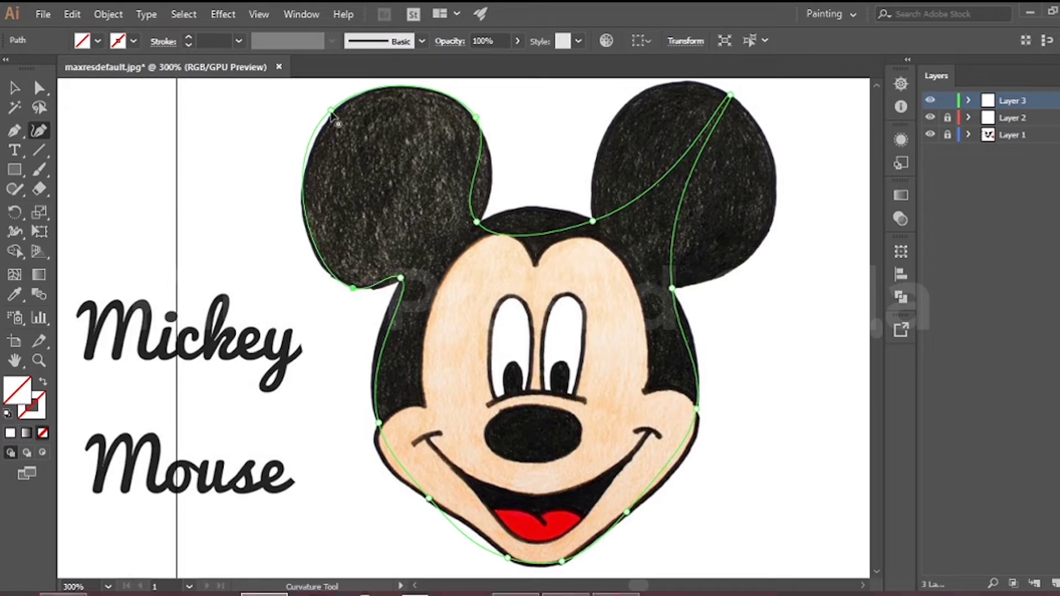
pyautogui.moveTo(331, 110); pyautogui.dragTo(329, 117)
pyautogui.click(309, 233)
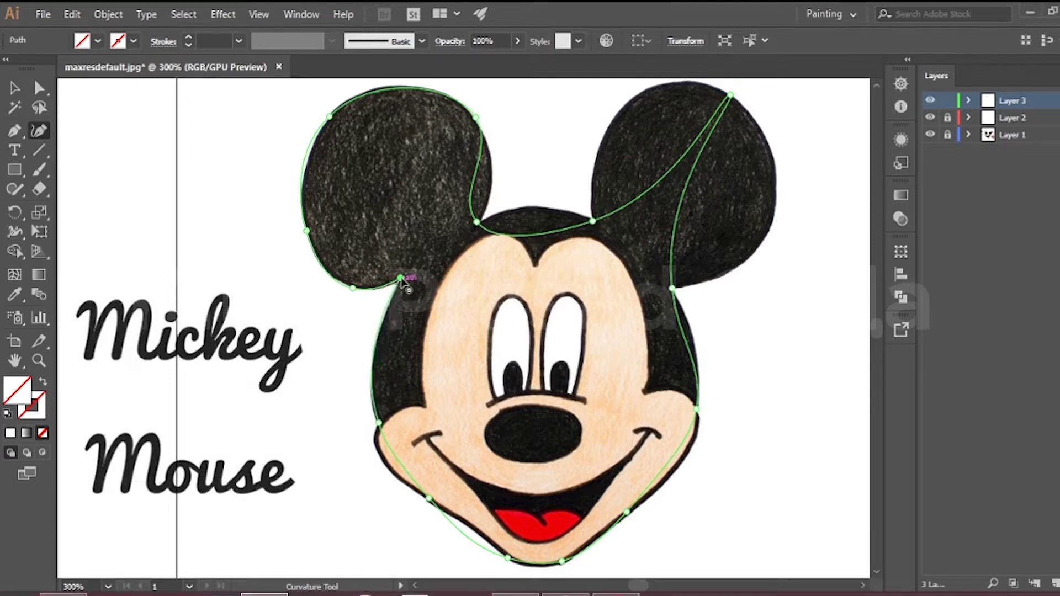
pyautogui.doubleClick(477, 224)
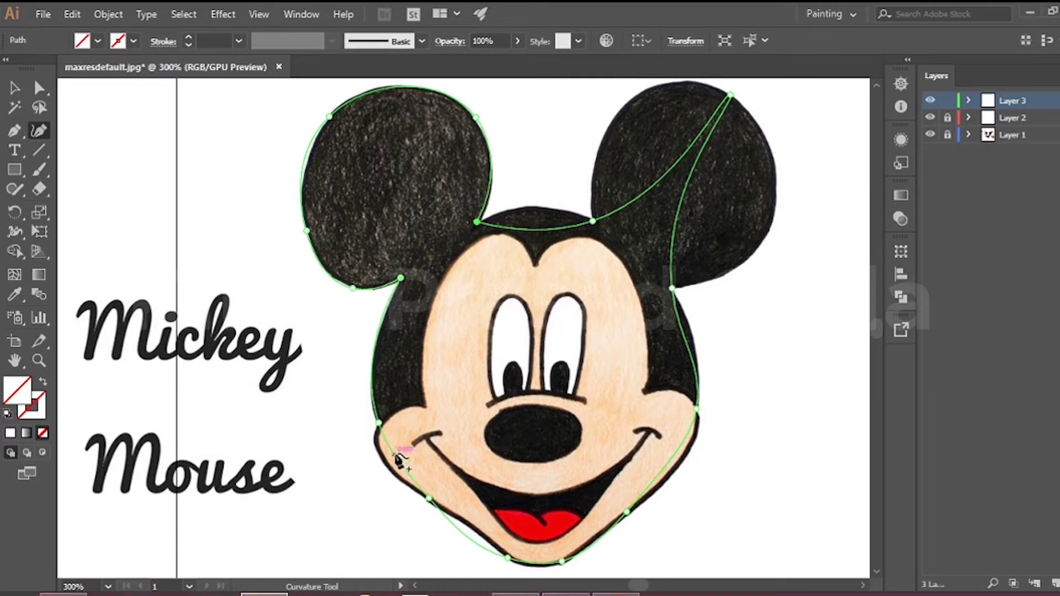
# Add and adjust points so the outline follows the left side of the head, the left cheek and the left jaw
pyautogui.moveTo(394, 453); pyautogui.dragTo(376, 443)
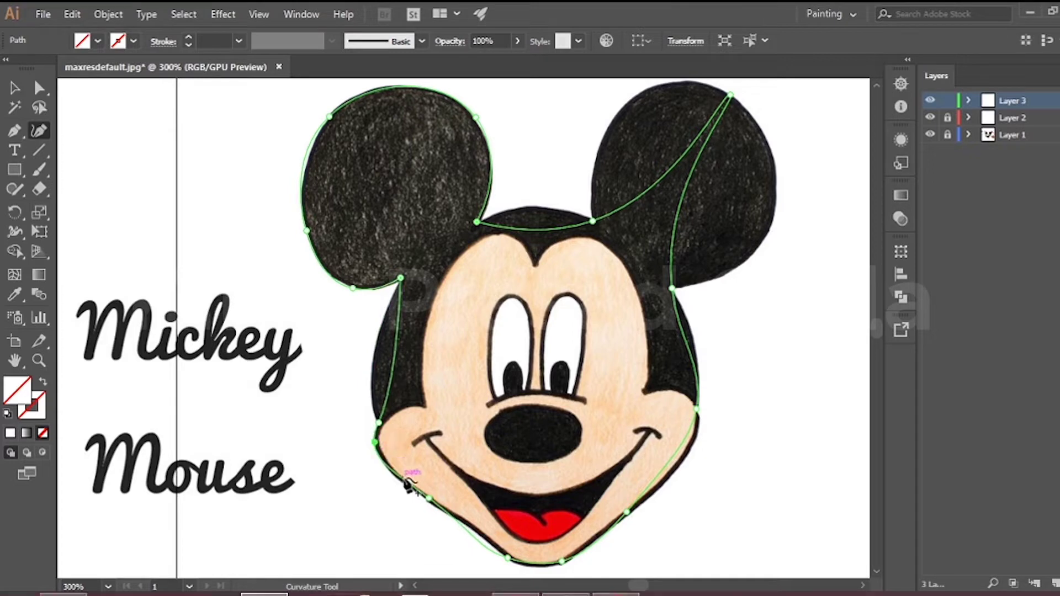
pyautogui.moveTo(391, 357); pyautogui.dragTo(374, 386)
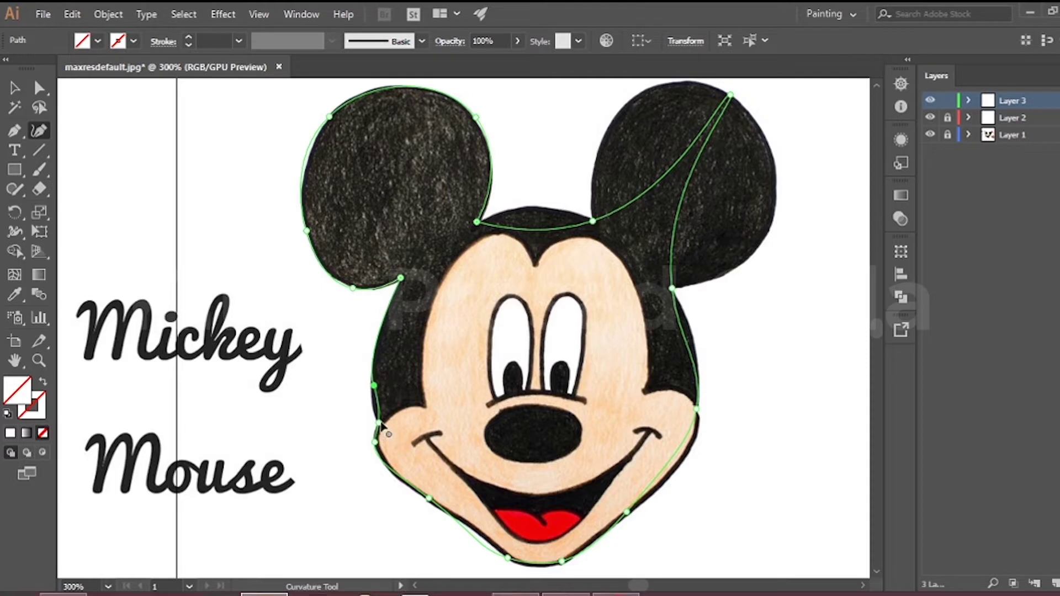
pyautogui.moveTo(373, 385); pyautogui.dragTo(370, 379)
pyautogui.click(384, 319)
pyautogui.moveTo(429, 499); pyautogui.dragTo(423, 495)
pyautogui.click(465, 530)
pyautogui.click(470, 529)
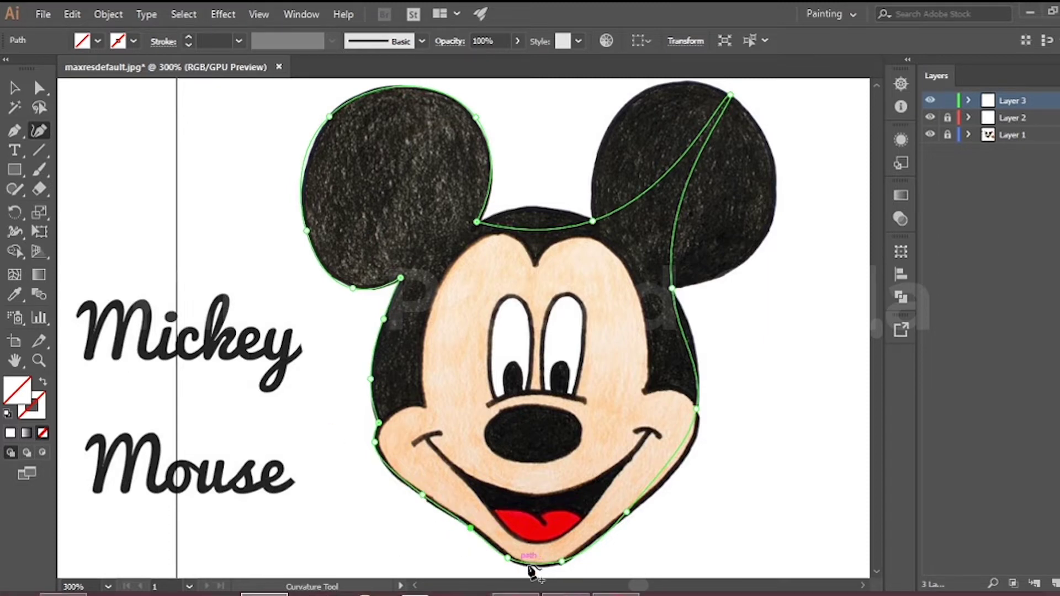
# Add and adjust points so the outline follows the right jaw and right cheek
pyautogui.click(631, 513)
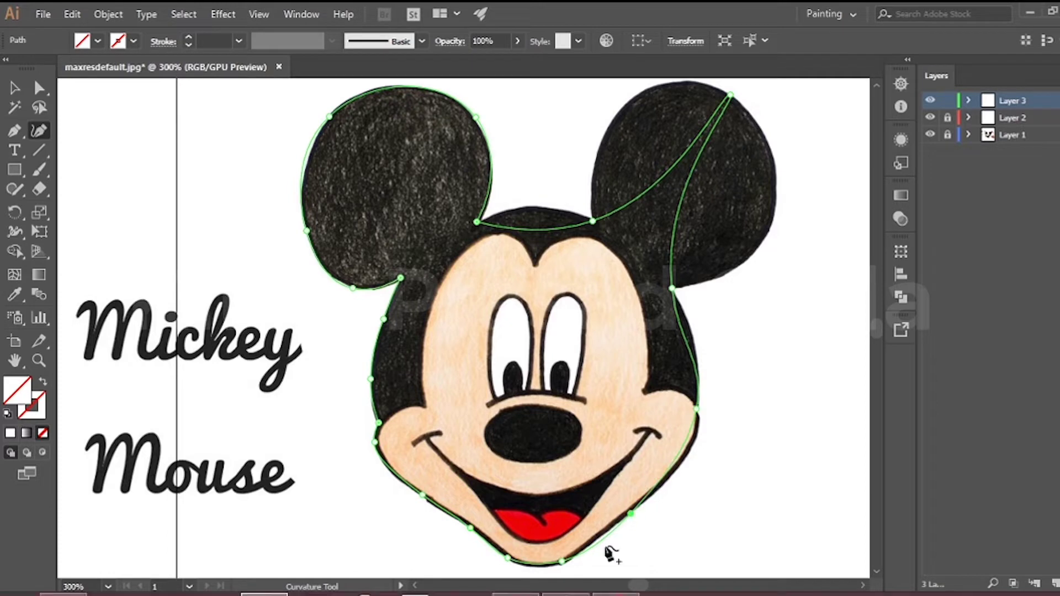
pyautogui.click(597, 542)
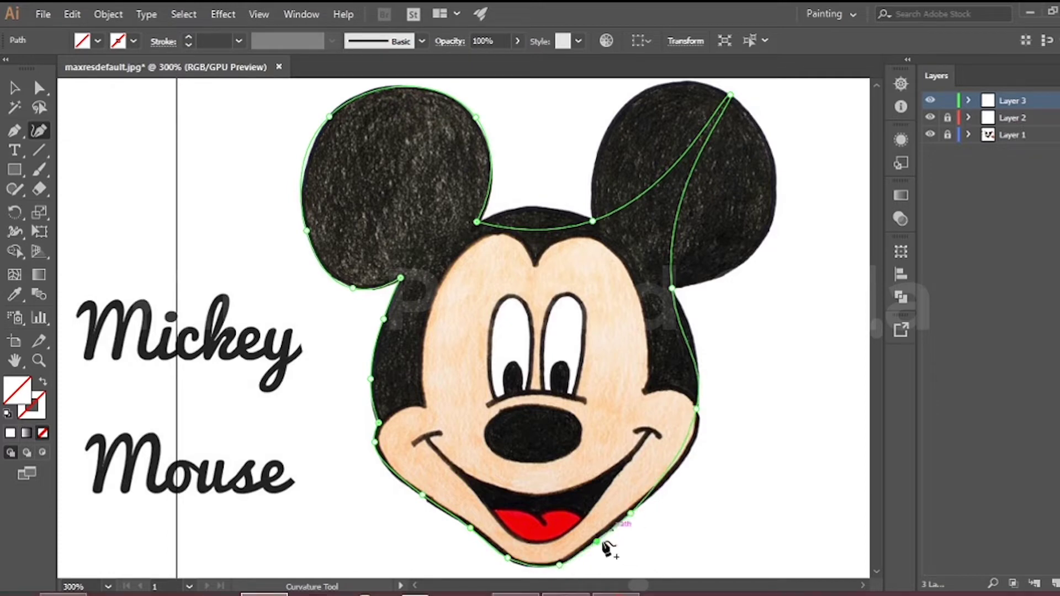
pyautogui.click(691, 449)
pyautogui.moveTo(692, 449); pyautogui.dragTo(701, 409)
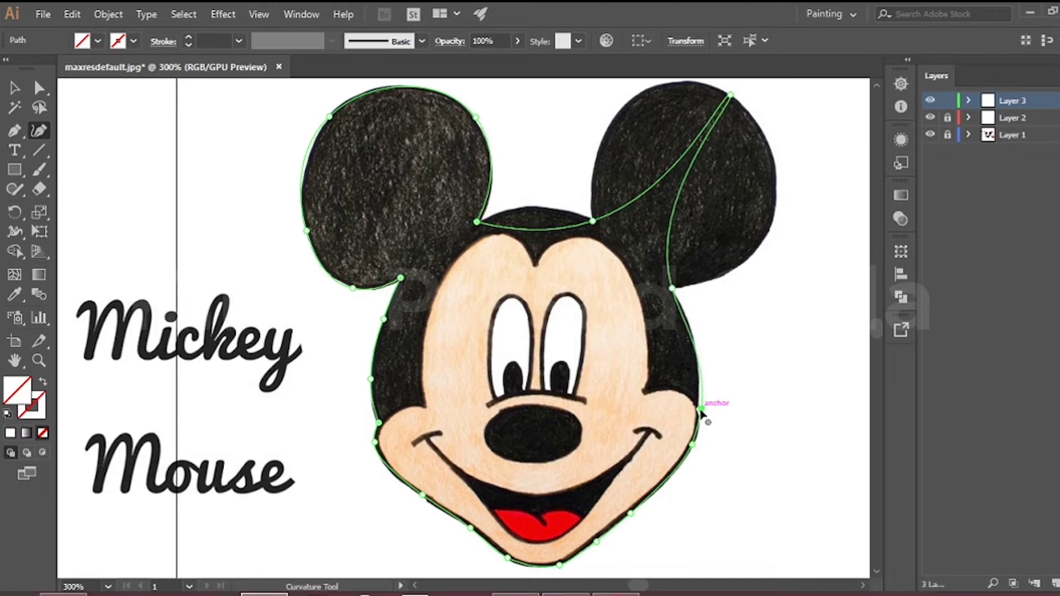
# Bend the path around Mickey's right ear, with a corner point at its base, and adjust the segment across the top of the head
pyautogui.moveTo(691, 175); pyautogui.dragTo(767, 257)
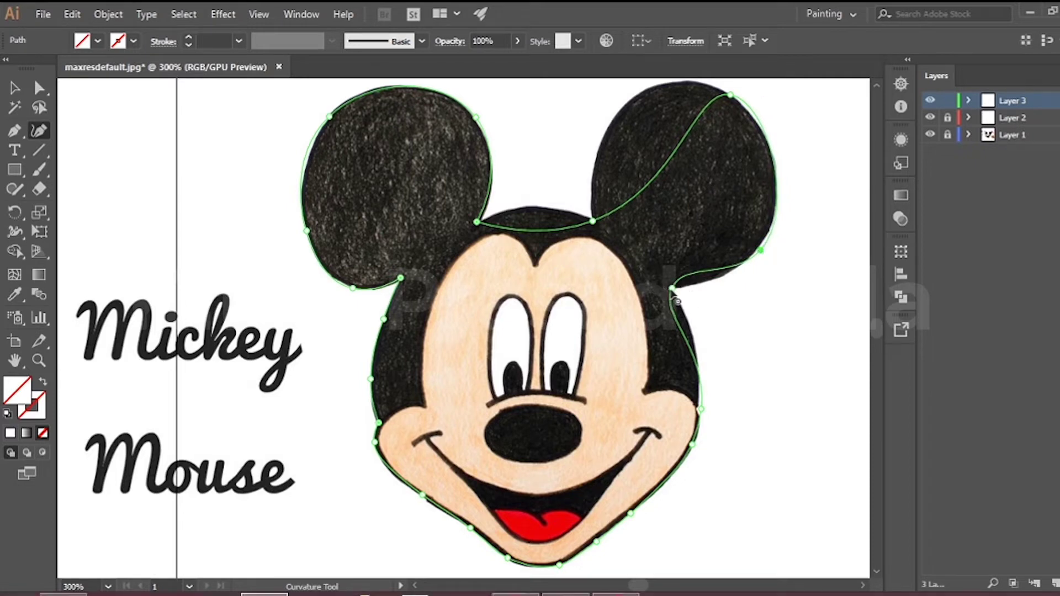
pyautogui.moveTo(671, 288)
pyautogui.mouseDown()
pyautogui.moveTo(699, 304)
pyautogui.moveTo(672, 291)
pyautogui.mouseUp()
pyautogui.doubleClick(672, 291)
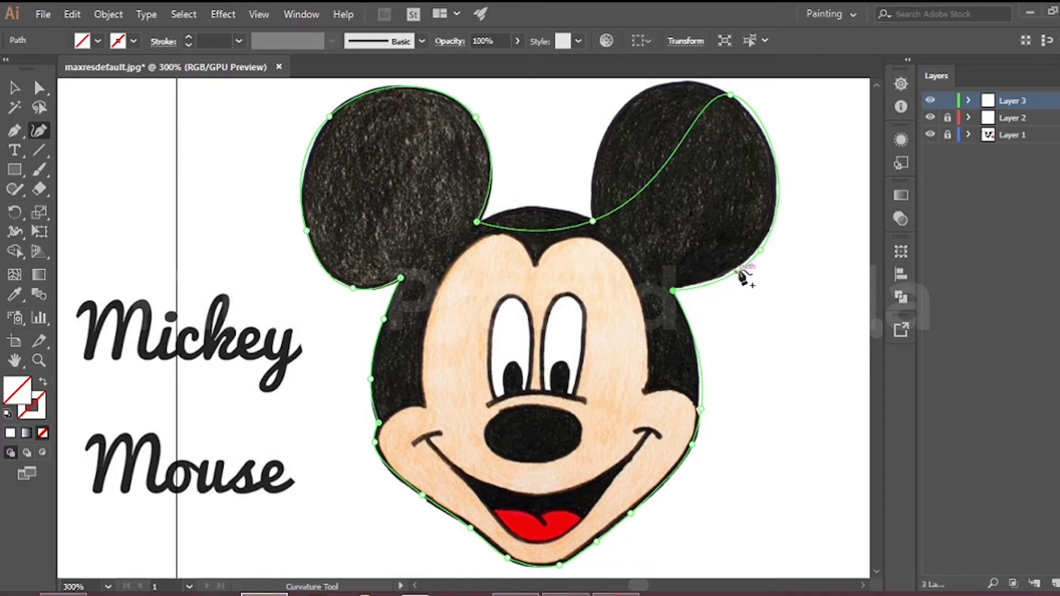
pyautogui.moveTo(685, 132); pyautogui.dragTo(644, 194)
pyautogui.click(647, 194)
pyautogui.moveTo(618, 270); pyautogui.dragTo(595, 268)
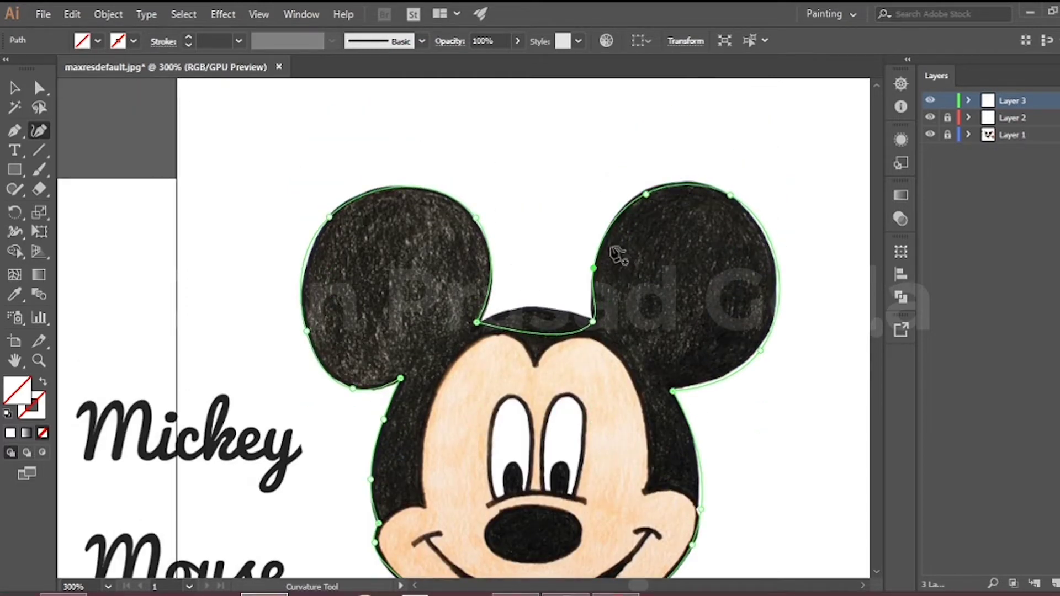
pyautogui.moveTo(536, 332); pyautogui.dragTo(596, 320)
pyautogui.scroll(-5, 599, 328)
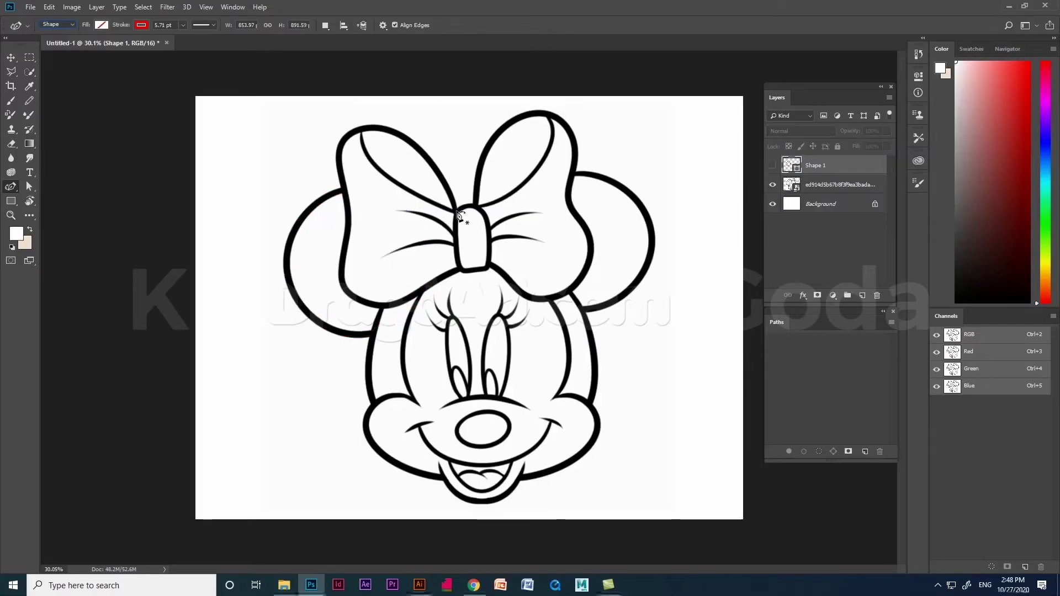
# In Photoshop, trace the upper and outer edges of the bow's left loop, starting from the top of the knot
pyautogui.click(457, 210)
pyautogui.click(371, 128)
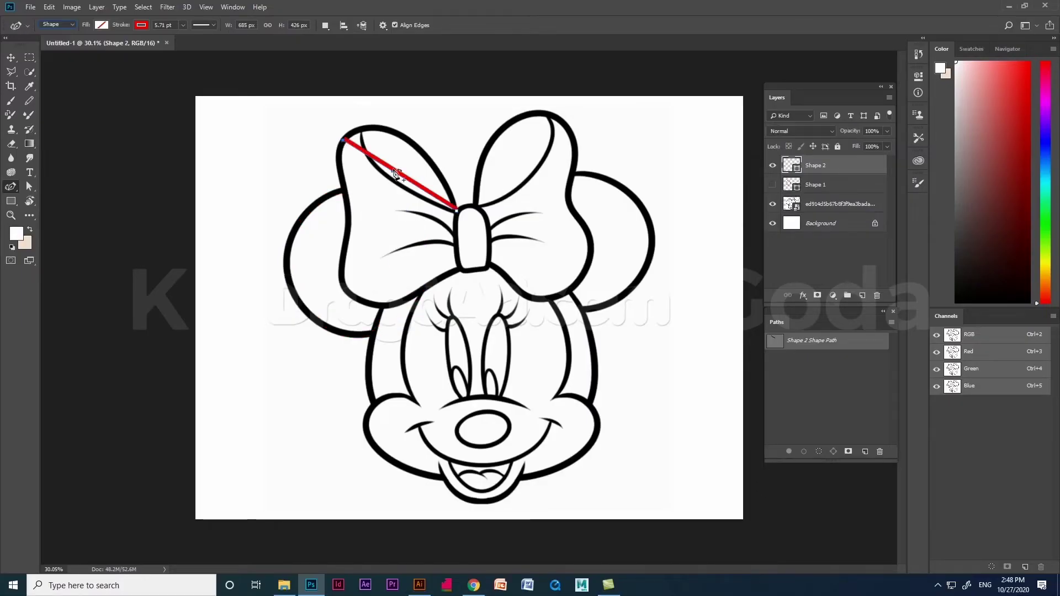
pyautogui.click(343, 139)
pyautogui.click(343, 188)
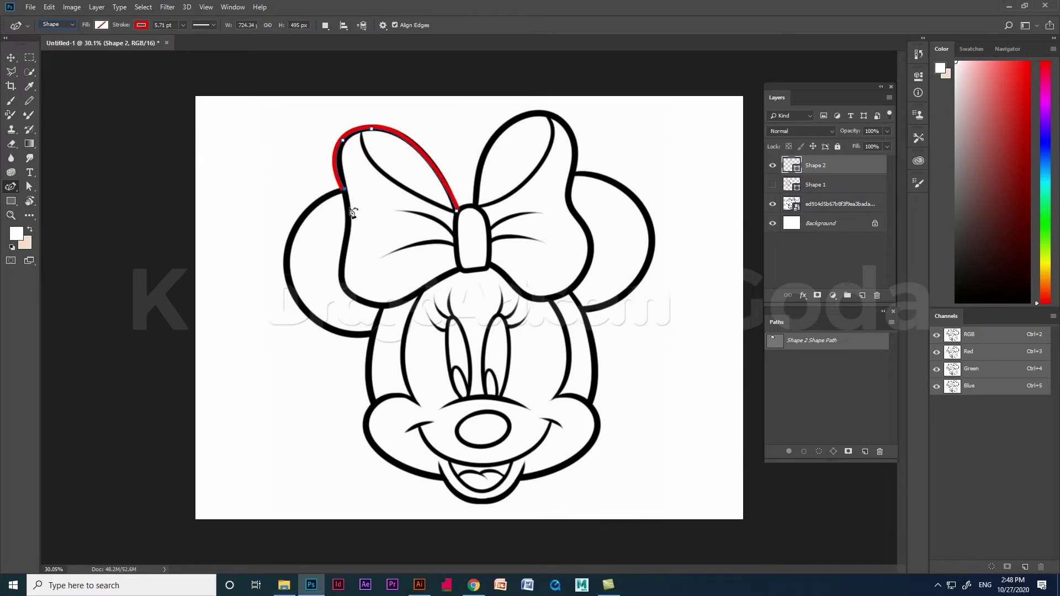
pyautogui.click(343, 259)
pyautogui.click(381, 306)
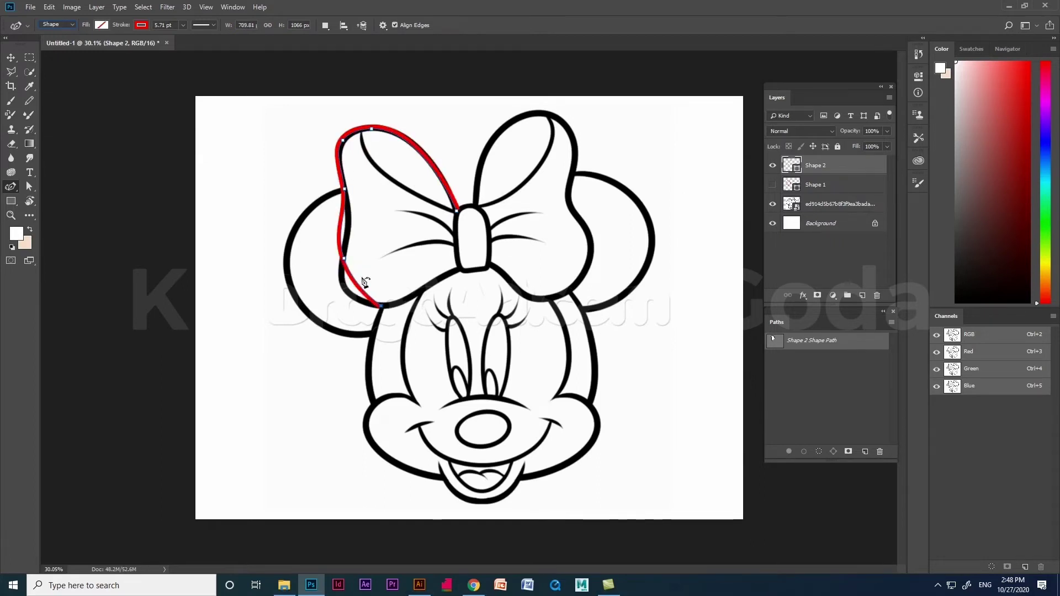
# Trace the lower edge of the bow's left loop to the bottom of the knot
pyautogui.moveTo(356, 280); pyautogui.dragTo(347, 292)
pyautogui.click(424, 289)
pyautogui.click(460, 269)
# Close the left loop's path along the left side of the knot, ending at its starting point at the top of the knot
pyautogui.hotkey('ctrl', '+')
pyautogui.hotkey('ctrl', '+')
pyautogui.hotkey('ctrl', '+')
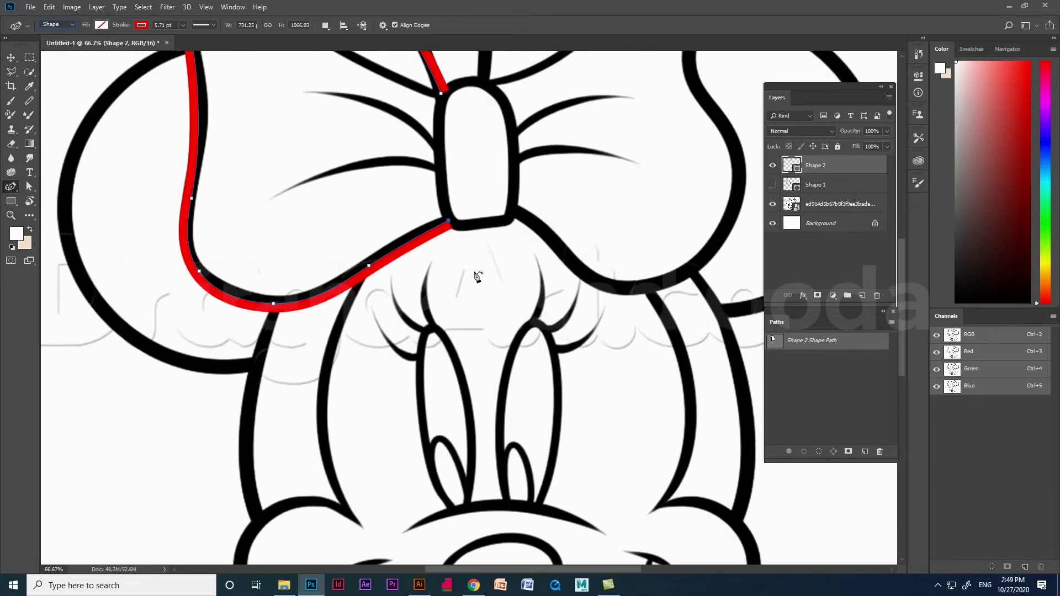
pyautogui.click(443, 96)
pyautogui.scroll(3, 472, 215)
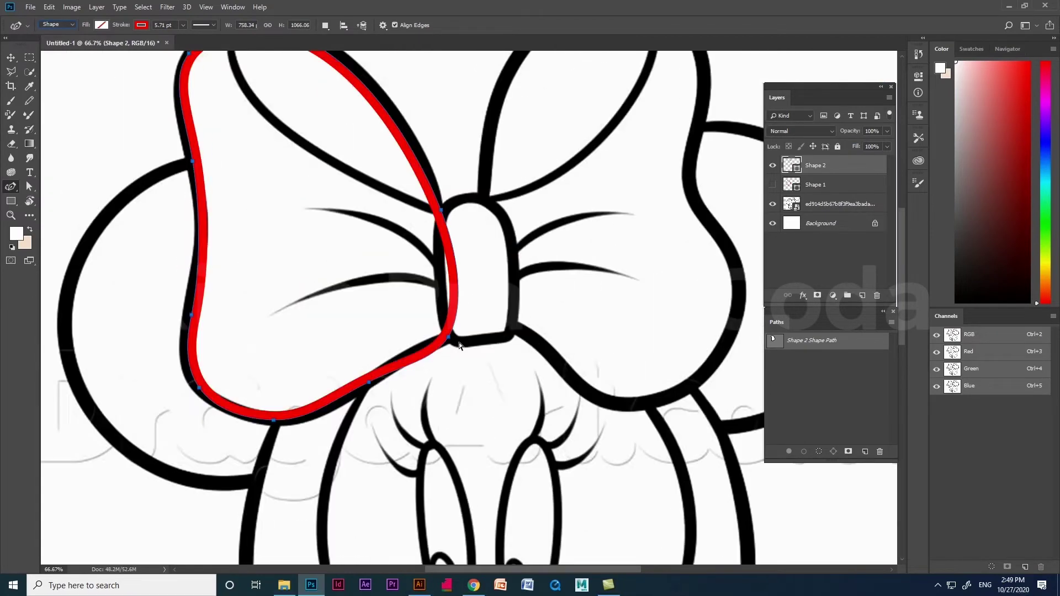
pyautogui.hotkey('ctrl', 'z')
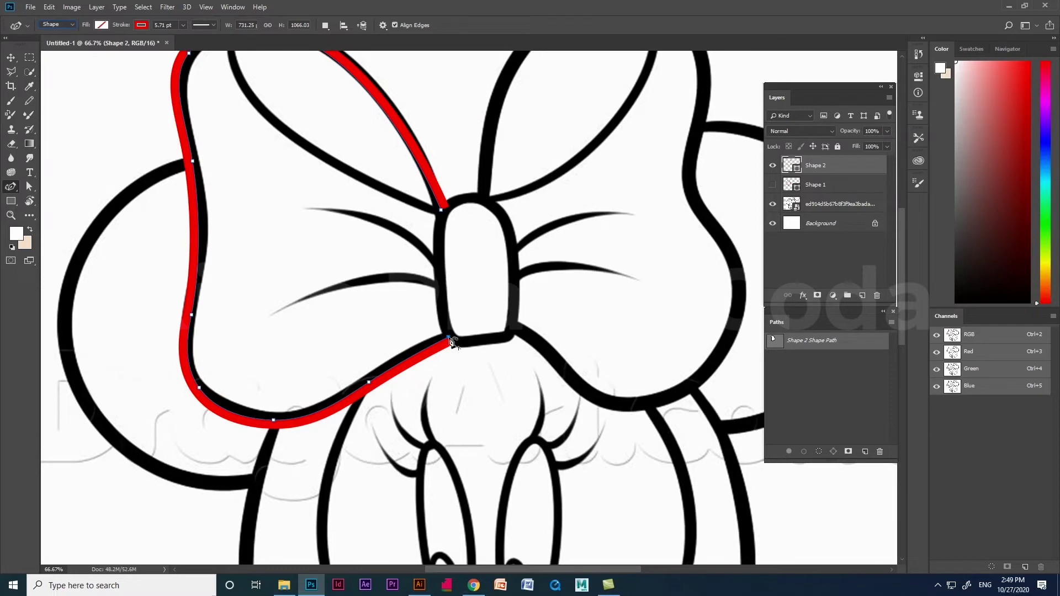
pyautogui.click(444, 214)
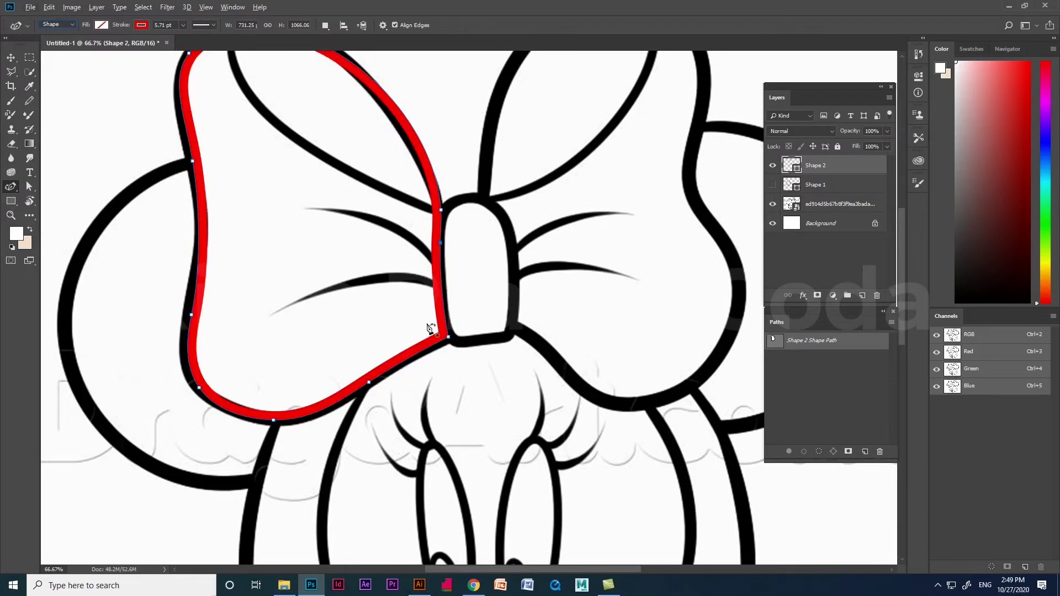
# Hide the Shape 2 layer and start a new Curvature Pen shape along the left edge of the inner face, from the bow to the cheek
pyautogui.hotkey('ctrl', '-')
pyautogui.hotkey('ctrl', '-')
pyautogui.click(11, 58)
pyautogui.click(772, 166)
pyautogui.scroll(2, 406, 406)
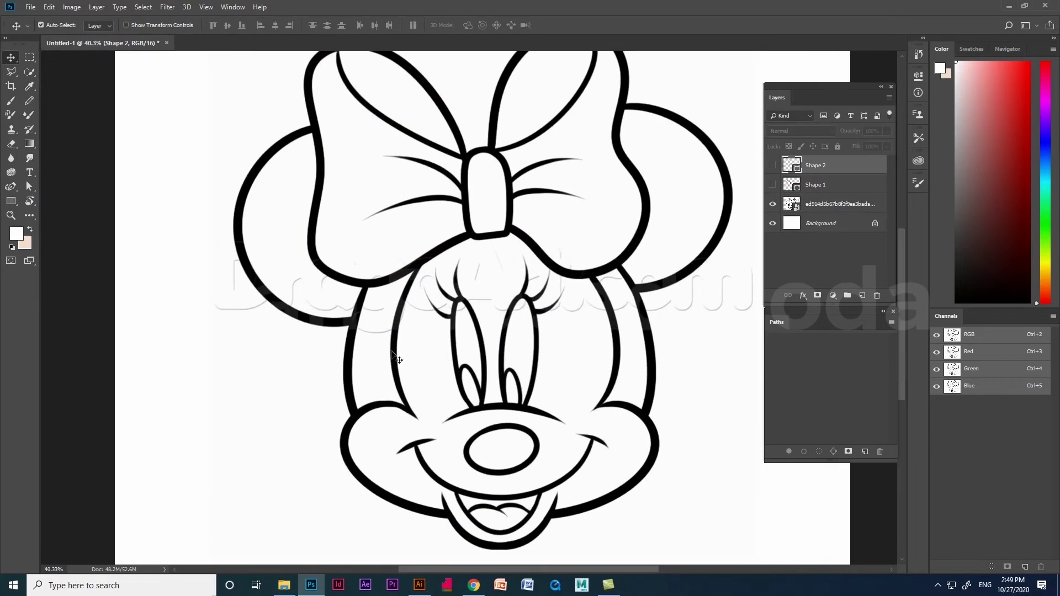
pyautogui.click(11, 187)
pyautogui.click(423, 259)
pyautogui.click(414, 415)
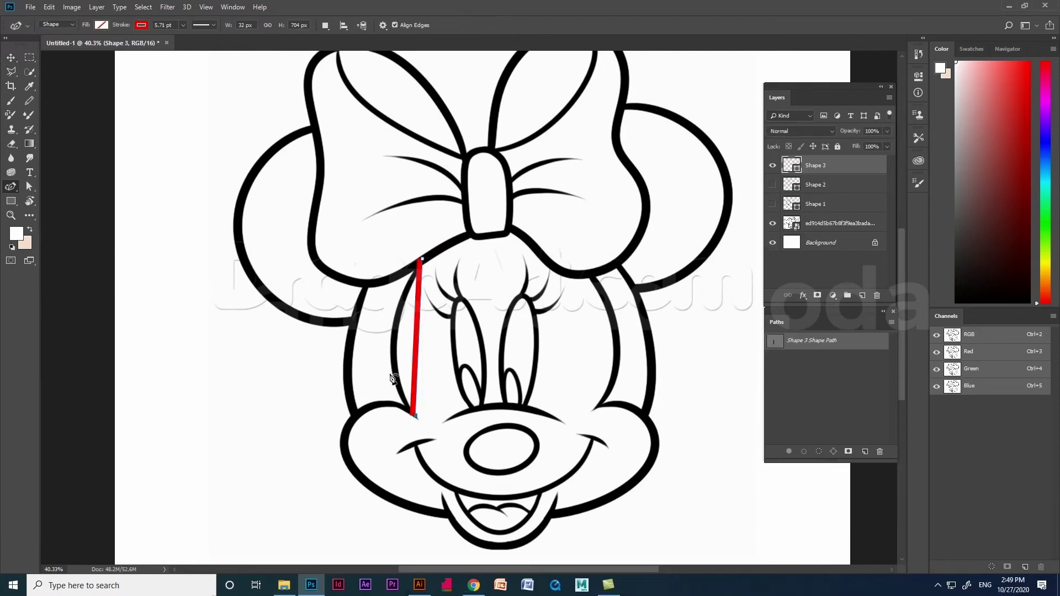
pyautogui.click(446, 517)
pyautogui.hotkey('ctrl', 'z')
pyautogui.moveTo(420, 308); pyautogui.dragTo(395, 332)
# Continue the face path around the left cheek towards the mouth, bending it to the cheek's outer edge
pyautogui.click(415, 507)
pyautogui.hotkey('ctrl', 'z')
pyautogui.hotkey('ctrl', 'shift', 'z')
pyautogui.moveTo(418, 442); pyautogui.dragTo(344, 452)
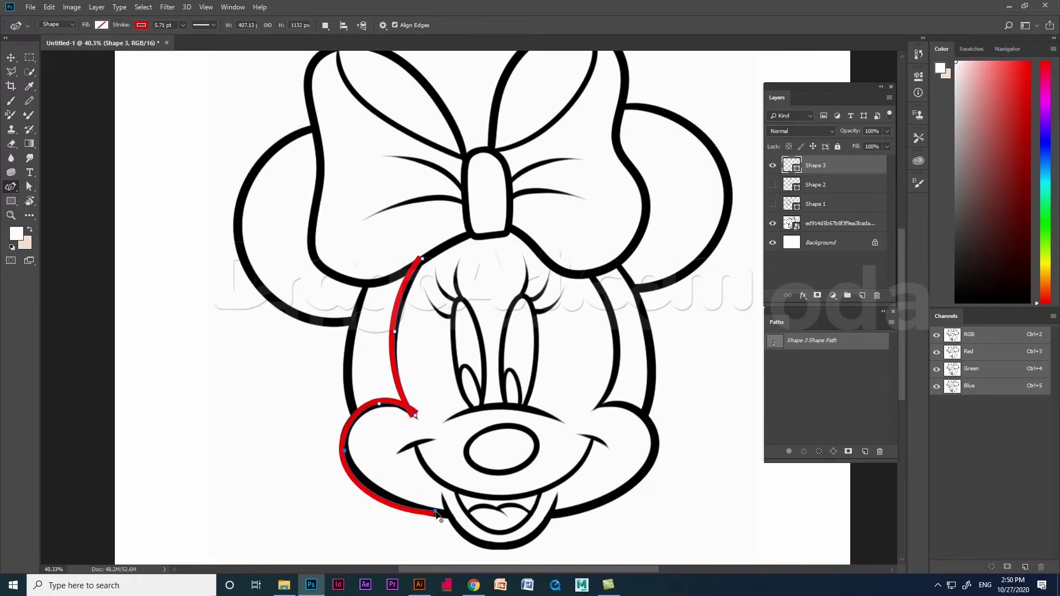
# Trace the face path across the mouth and around the right cheek to its inner corner, adjusting points to match the outline
pyautogui.click(477, 519)
pyautogui.click(601, 502)
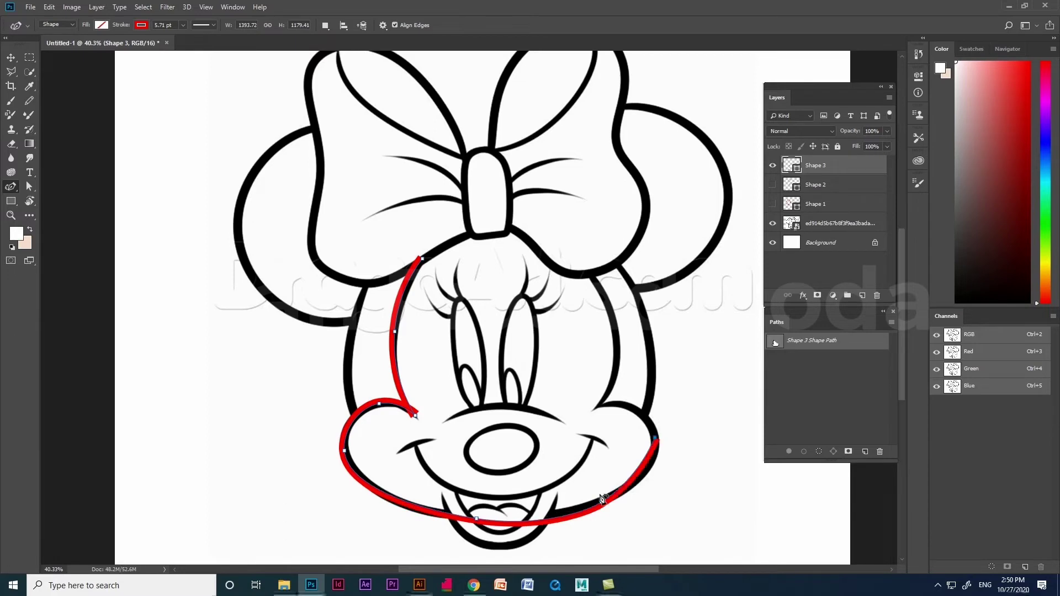
pyautogui.click(600, 408)
pyautogui.moveTo(614, 462); pyautogui.dragTo(638, 413)
pyautogui.moveTo(645, 458); pyautogui.dragTo(653, 454)
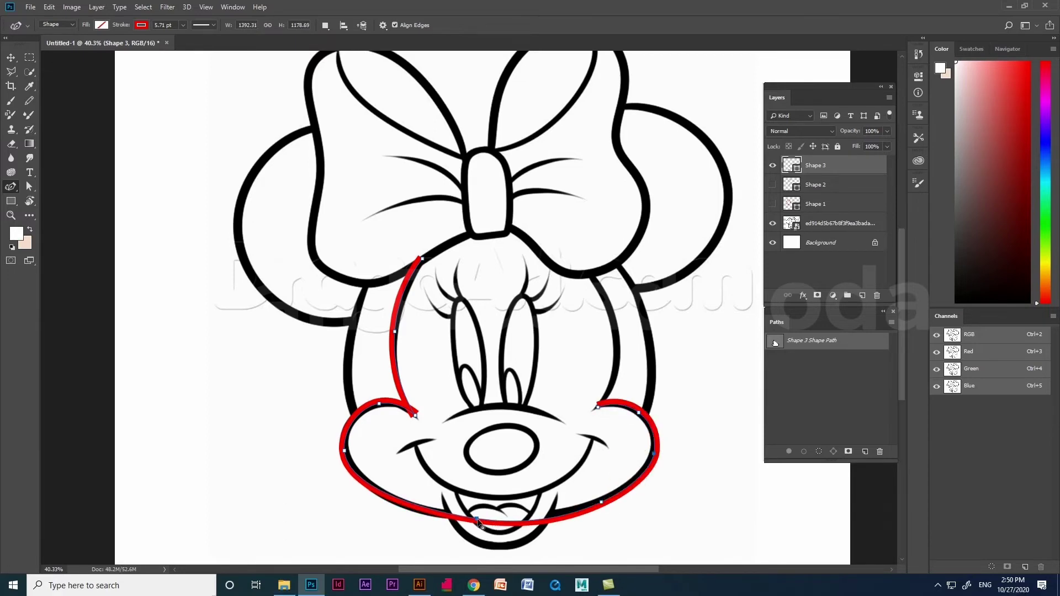
pyautogui.moveTo(601, 502); pyautogui.dragTo(596, 503)
# Make a corner at the right cheek, trace up the right edge of the inner face and close the path over the forehead
pyautogui.click(598, 408)
pyautogui.click(592, 278)
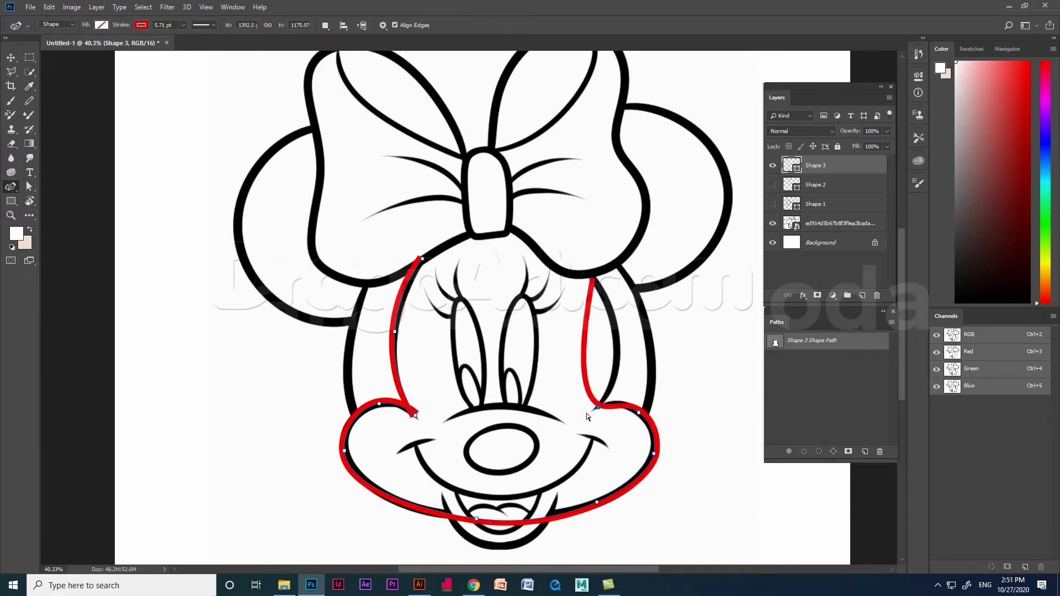
pyautogui.hotkey('ctrl', 'z')
pyautogui.click(580, 261)
pyautogui.moveTo(593, 367); pyautogui.dragTo(615, 365)
pyautogui.click(423, 260)
pyautogui.scroll(-1, 82, 62)
# Show the Shape 2 and Shape 1 layers together with Shape 3
pyautogui.click(11, 57)
pyautogui.click(773, 165)
pyautogui.click(773, 166)
pyautogui.click(772, 185)
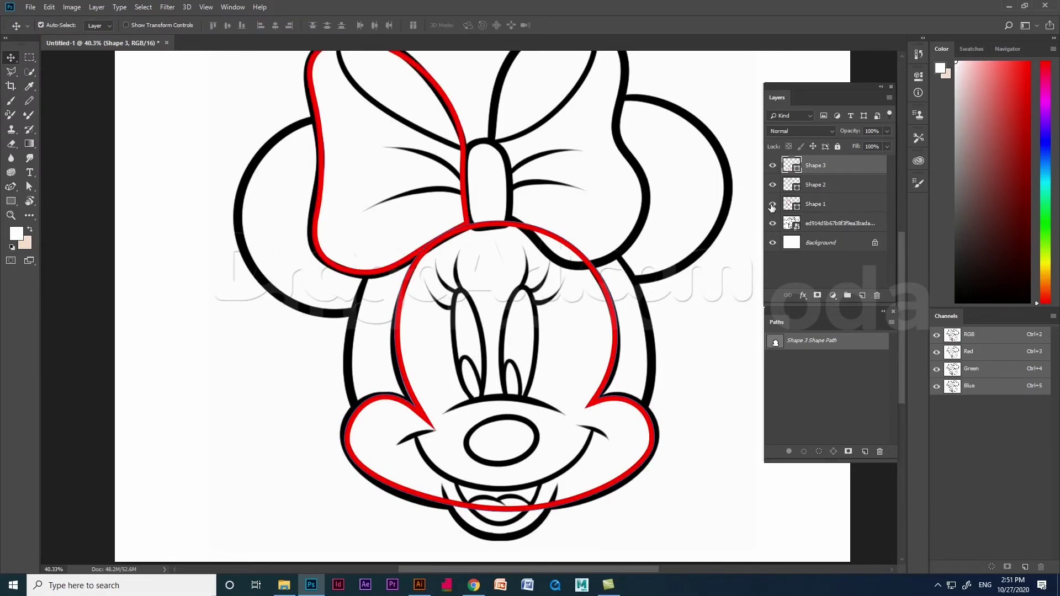
pyautogui.click(773, 204)
# Switch to Illustrator and trace Minnie's left ear as a full circle with the Curvature tool on Layer 4
pyautogui.press('super+d')
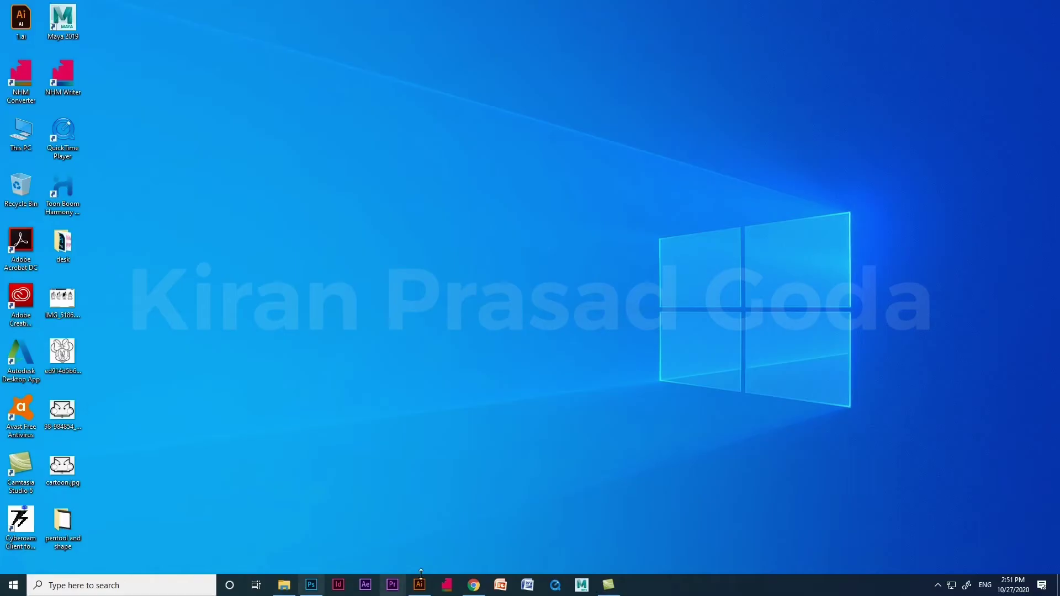
pyautogui.click(421, 584)
pyautogui.scroll(3, 351, 246)
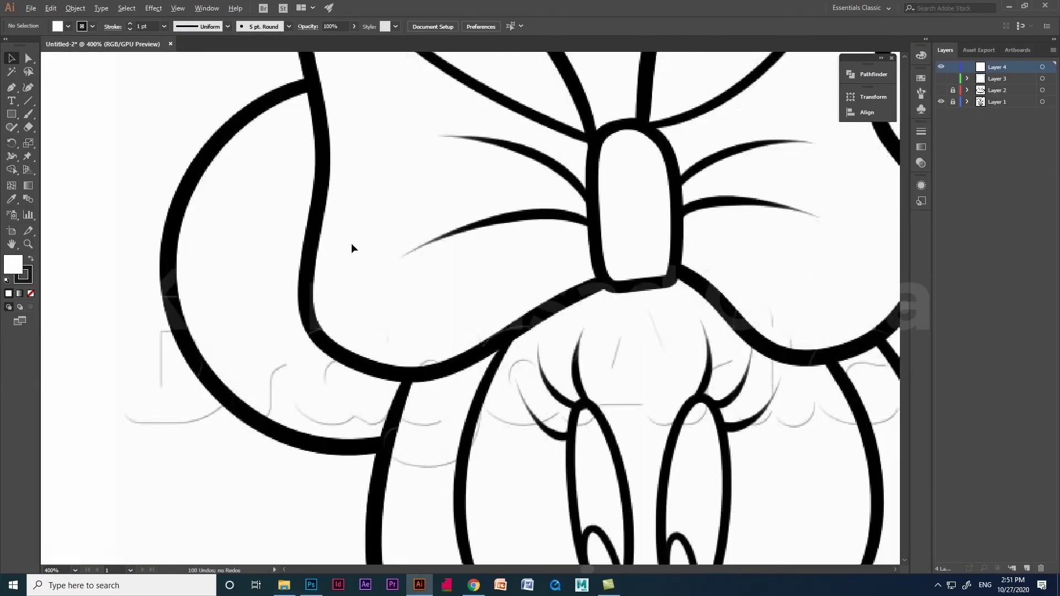
pyautogui.scroll(-2, 332, 230)
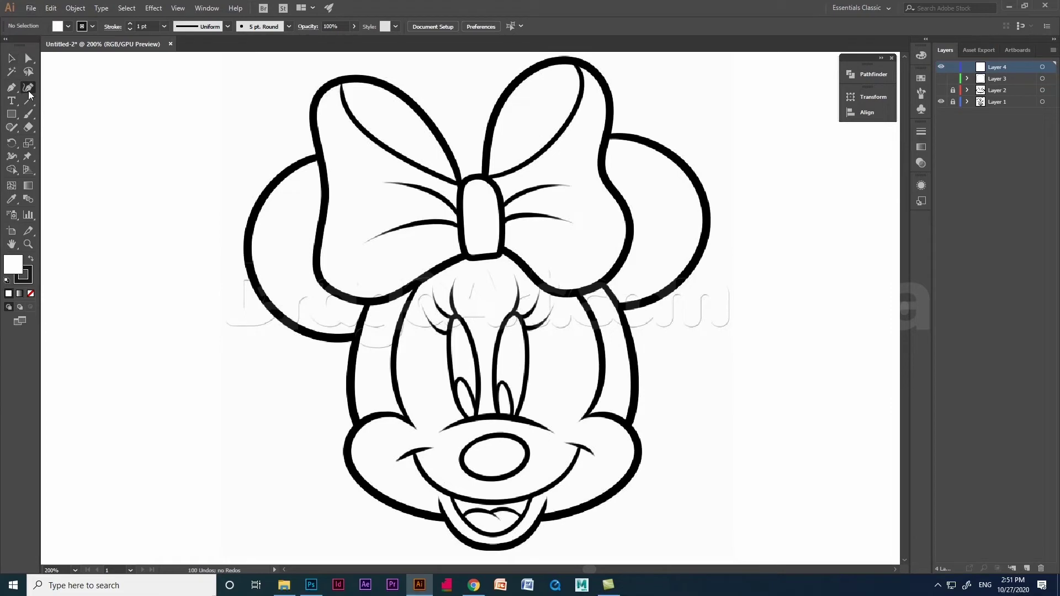
pyautogui.click(321, 156)
pyautogui.moveTo(360, 336); pyautogui.dragTo(248, 255)
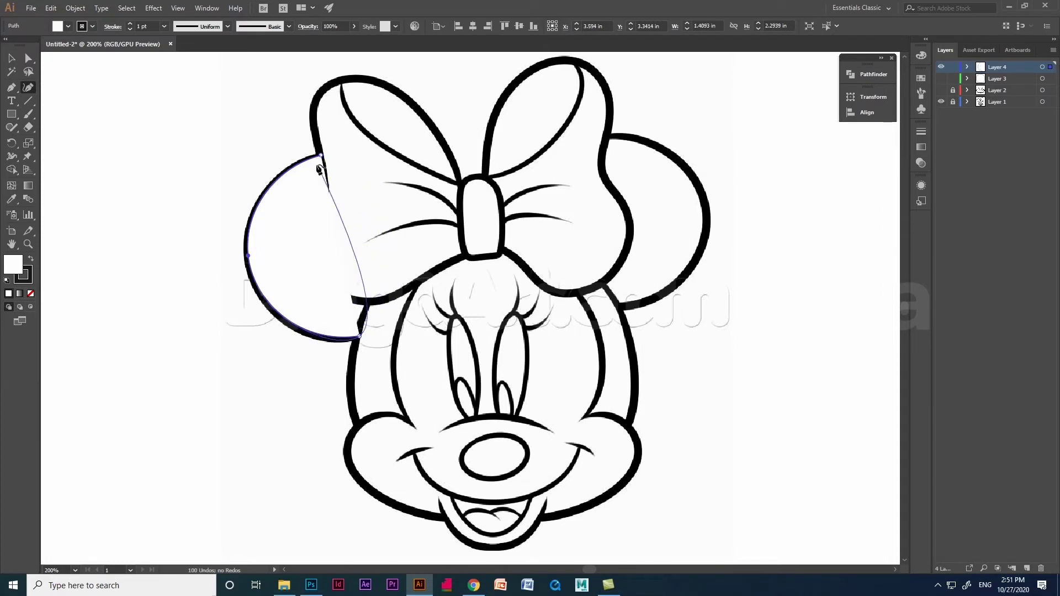
pyautogui.moveTo(321, 155); pyautogui.dragTo(333, 170)
pyautogui.moveTo(371, 234); pyautogui.dragTo(426, 227)
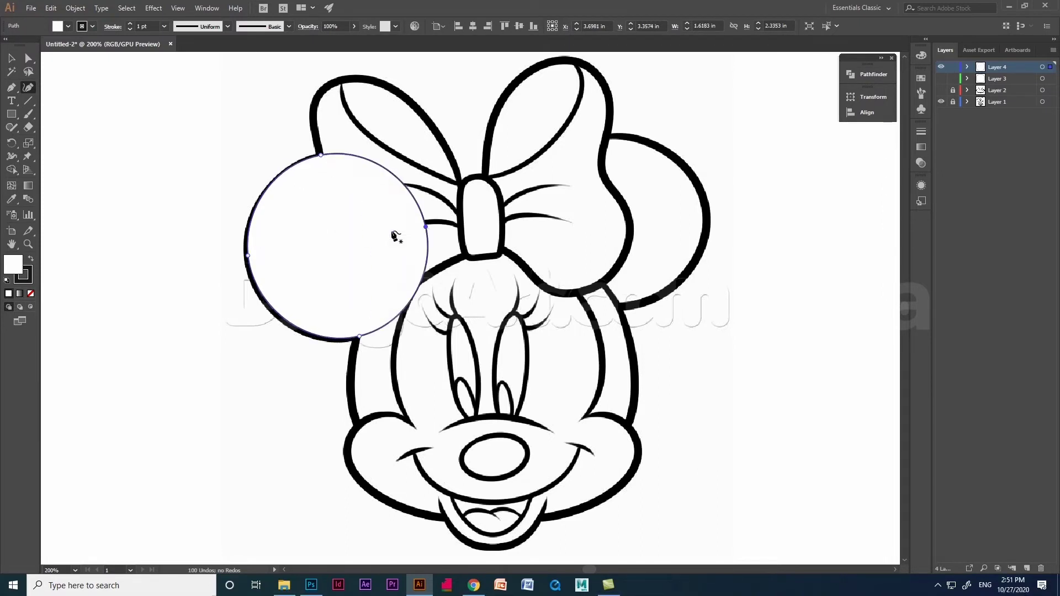
# Finish the ear path, hide Layer 4 and add a new layer for the next outline
pyautogui.click(11, 60)
pyautogui.click(942, 67)
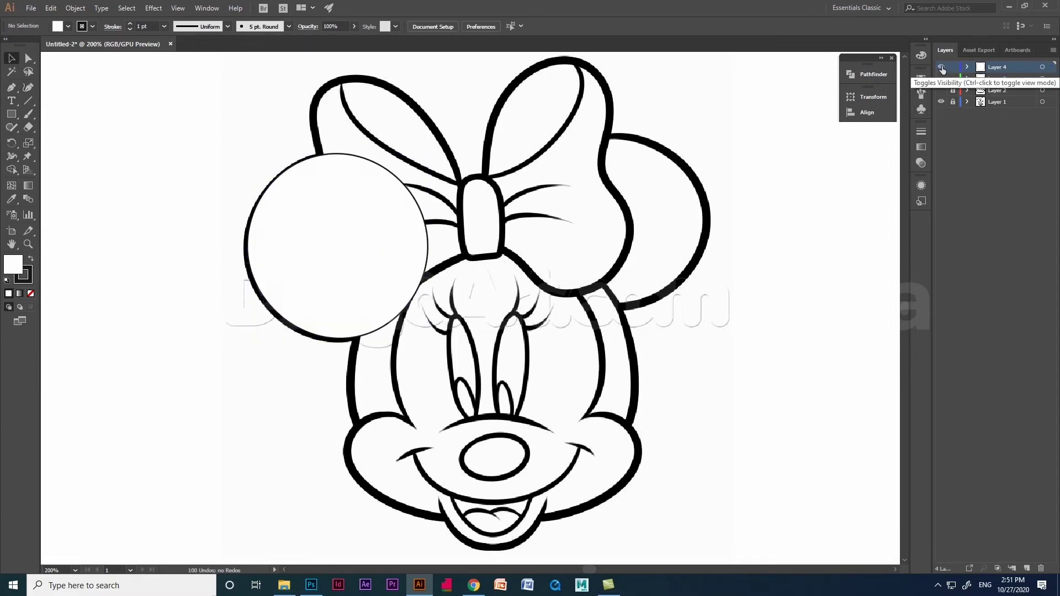
pyautogui.click(942, 67)
pyautogui.click(942, 67)
pyautogui.click(942, 66)
pyautogui.click(1026, 569)
# Trace the lower and outer edges of the bow's left loop with the Curvature tool, starting from the bottom of the knot
pyautogui.click(28, 87)
pyautogui.click(464, 255)
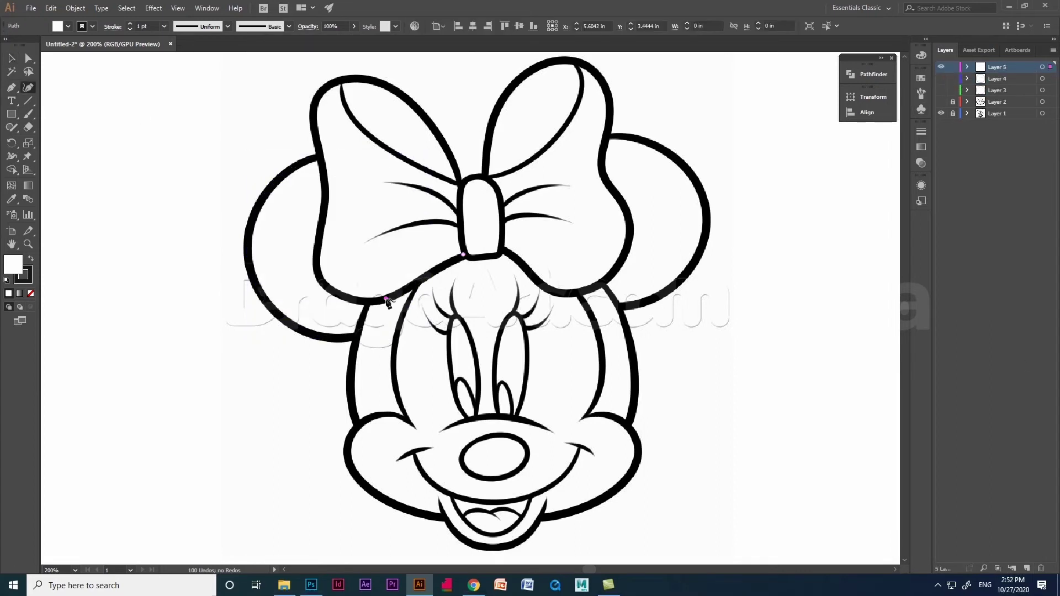
pyautogui.click(386, 299)
pyautogui.click(314, 254)
pyautogui.moveTo(333, 277); pyautogui.dragTo(326, 286)
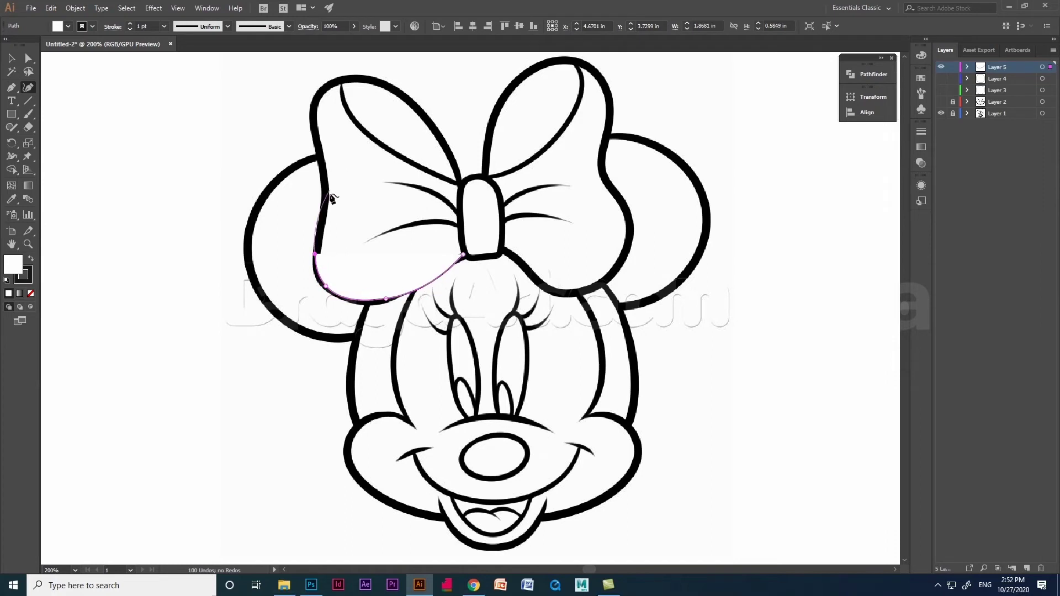
pyautogui.click(323, 217)
pyautogui.click(323, 174)
pyautogui.click(319, 95)
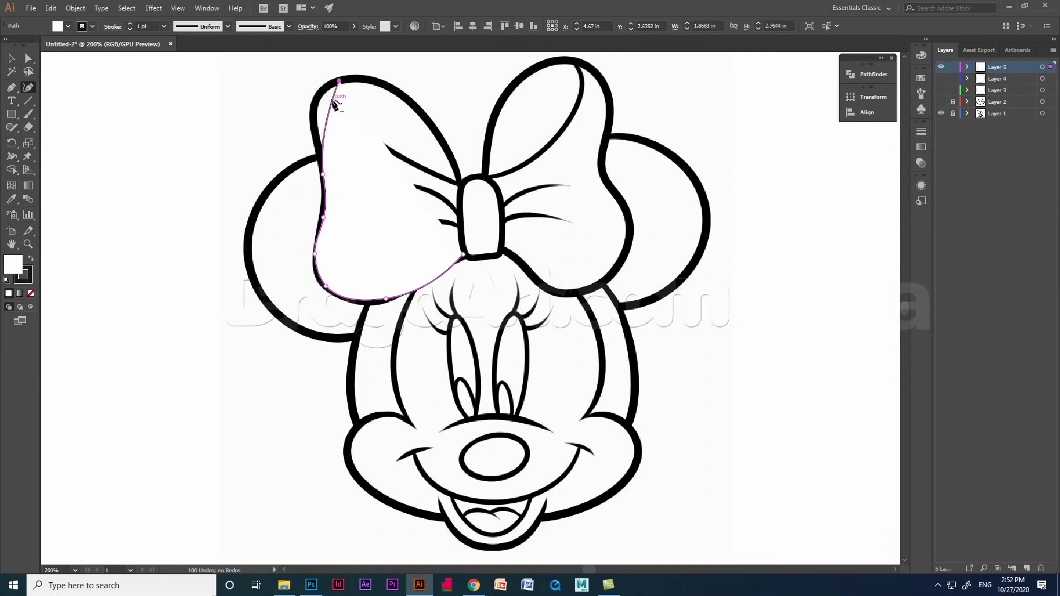
# Trace the left loop's top edge down to the top of the knot and close the path at the knot's bottom
pyautogui.click(339, 80)
pyautogui.click(459, 180)
pyautogui.moveTo(402, 97); pyautogui.dragTo(401, 93)
pyautogui.click(465, 256)
pyautogui.hotkey('ctrl', 'z')
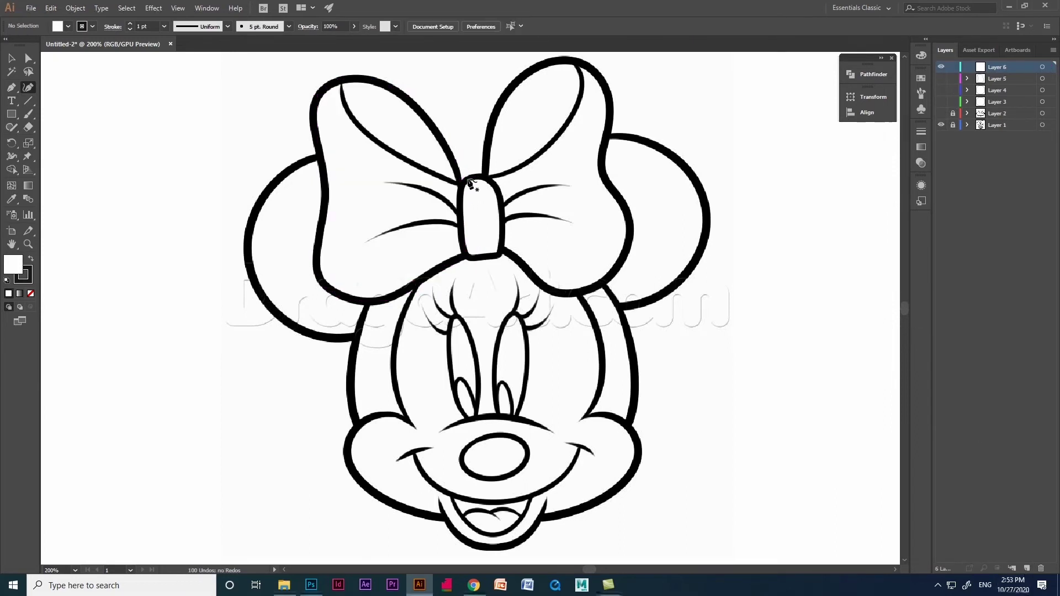
# Trace the outline of the bow's central knot on Layer 6
pyautogui.click(465, 180)
pyautogui.click(461, 239)
pyautogui.click(469, 257)
pyautogui.click(496, 256)
pyautogui.click(484, 176)
pyautogui.click(496, 190)
# Move the traced bow knot aside and undo the move
pyautogui.press('v')
pyautogui.moveTo(475, 181); pyautogui.dragTo(547, 172)
pyautogui.hotkey('ctrl', 'z')
# Hide Layer 6, add a new layer and trace the left edge of the inner face from the bow down to the cheek
pyautogui.click(941, 67)
pyautogui.click(1027, 568)
pyautogui.click(28, 87)
pyautogui.click(420, 279)
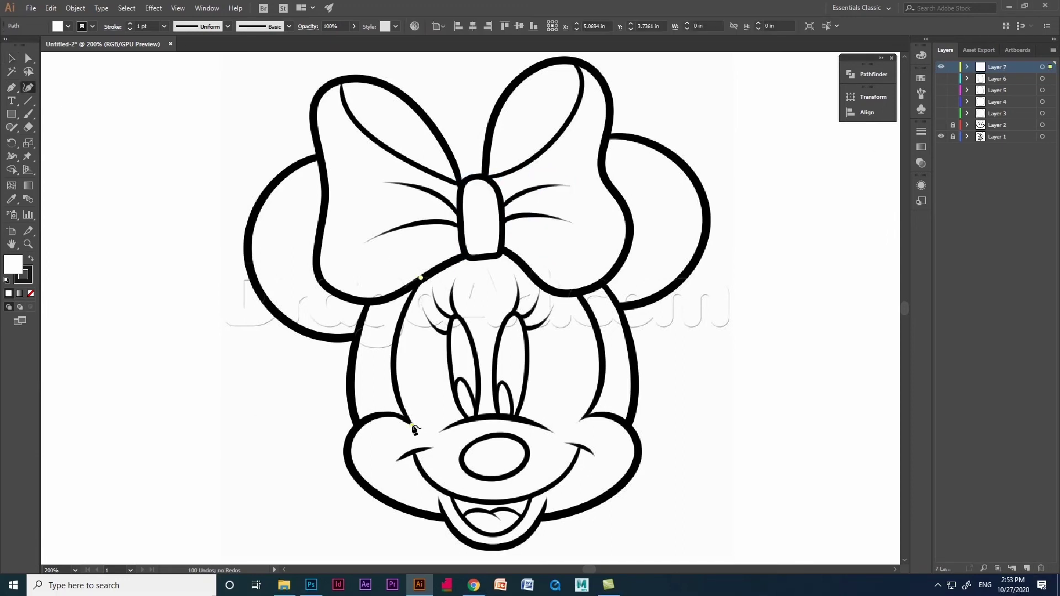
pyautogui.click(413, 425)
pyautogui.moveTo(418, 354); pyautogui.dragTo(392, 357)
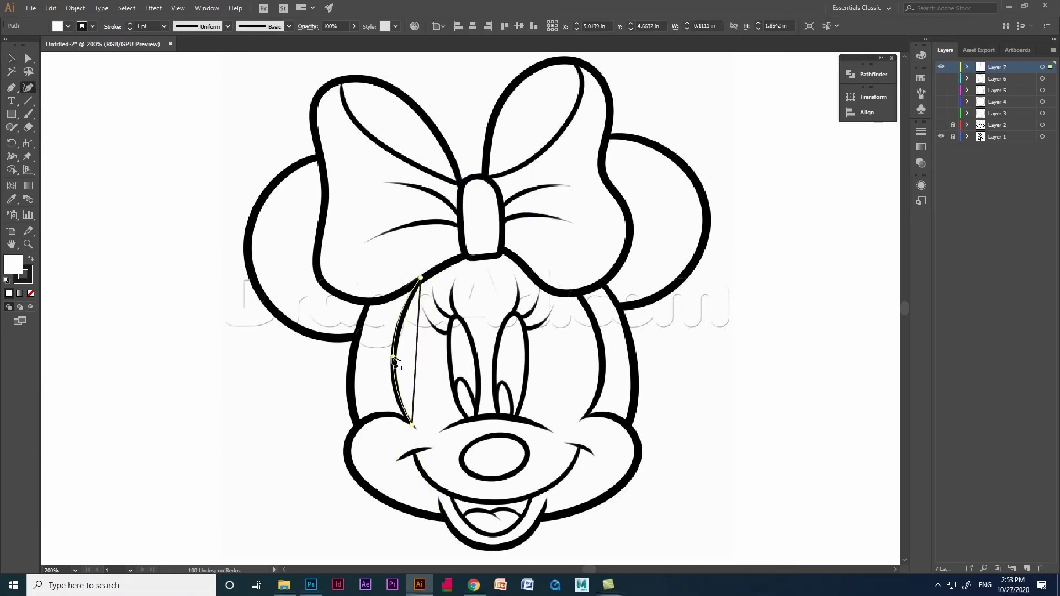
# Continue the face path around the left cheek, across the mouth and around the outer edge of the right cheek
pyautogui.click(351, 466)
pyautogui.click(362, 421)
pyautogui.click(448, 517)
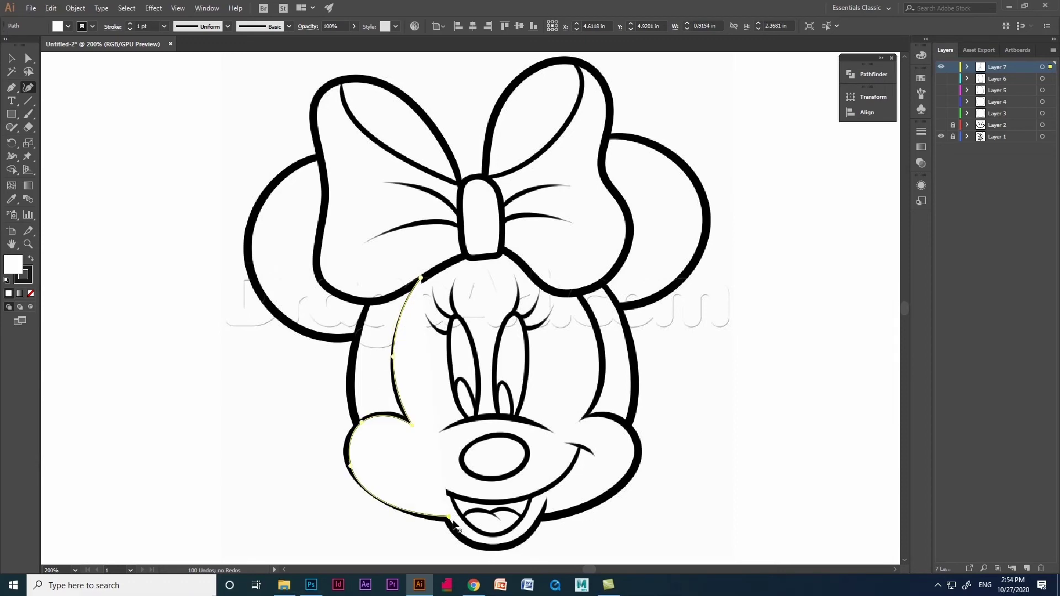
pyautogui.click(551, 516)
pyautogui.click(624, 486)
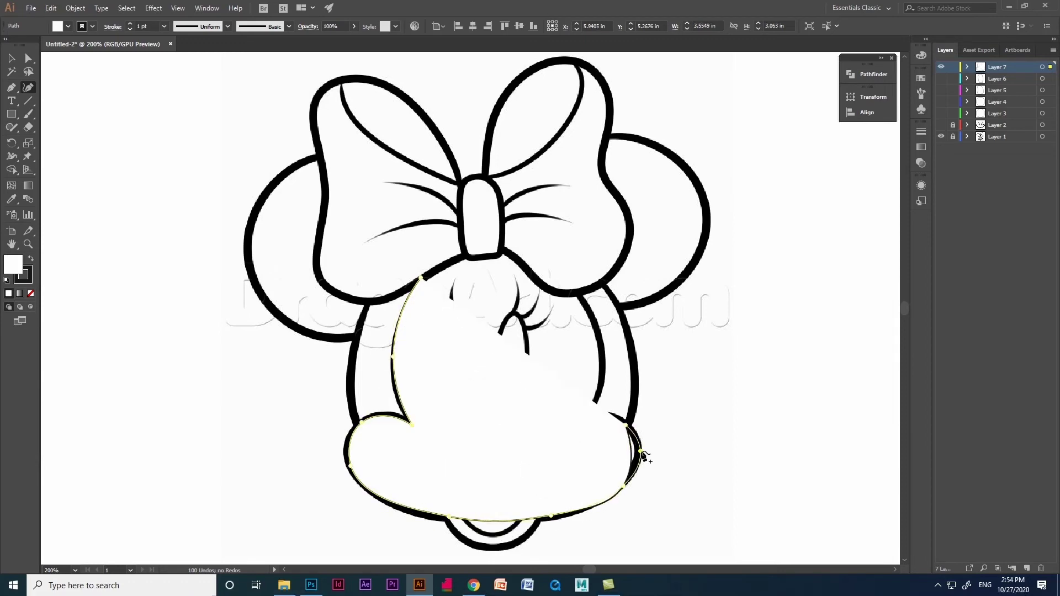
pyautogui.click(641, 451)
# Set the face path's fill to None and extend the path to the inner corner of the right cheek
pyautogui.click(58, 27)
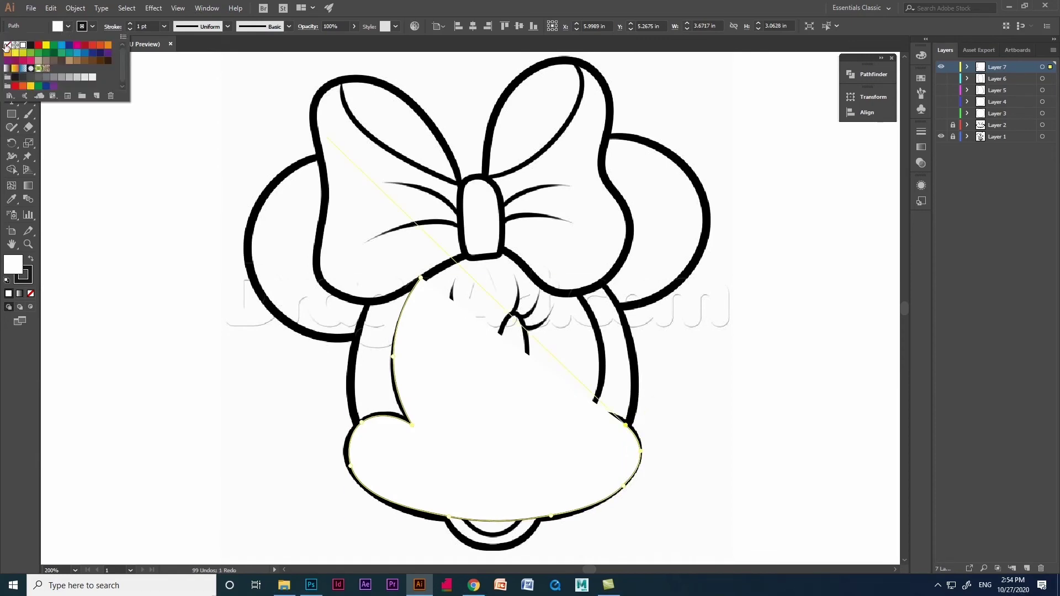
pyautogui.click(5, 44)
pyautogui.click(585, 416)
# Trace the right edge of the inner face up to the bow and close the path over the forehead
pyautogui.scroll(6, 598, 434)
pyautogui.scroll(-3, 507, 298)
pyautogui.scroll(-5, 506, 313)
pyautogui.scroll(3, 528, 295)
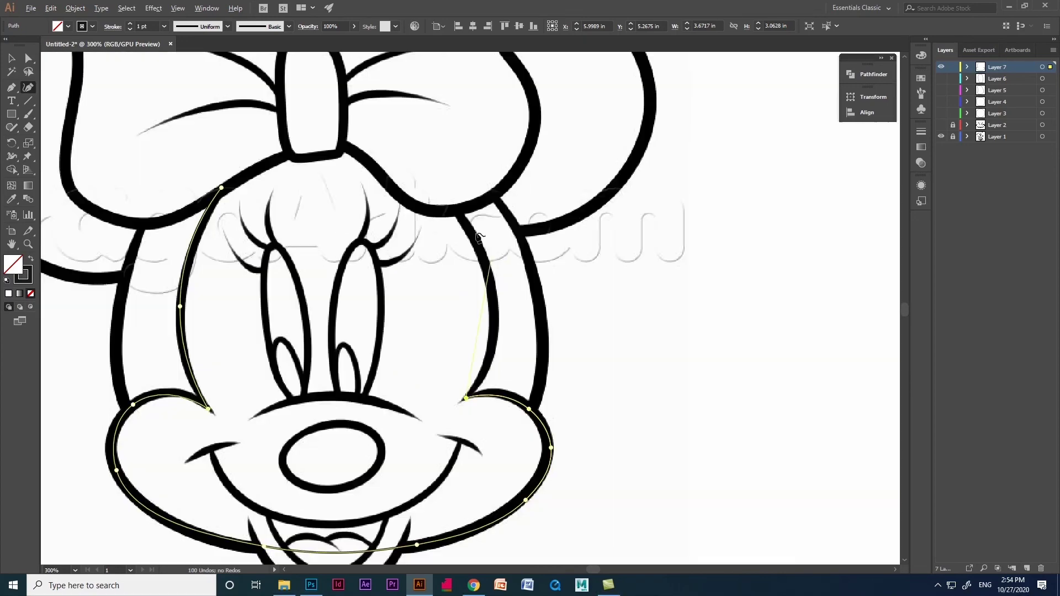
pyautogui.click(451, 207)
pyautogui.moveTo(458, 284); pyautogui.dragTo(494, 331)
pyautogui.click(365, 125)
pyautogui.click(221, 187)
# Fill the closed face shape with yellow
pyautogui.scroll(-4, 307, 215)
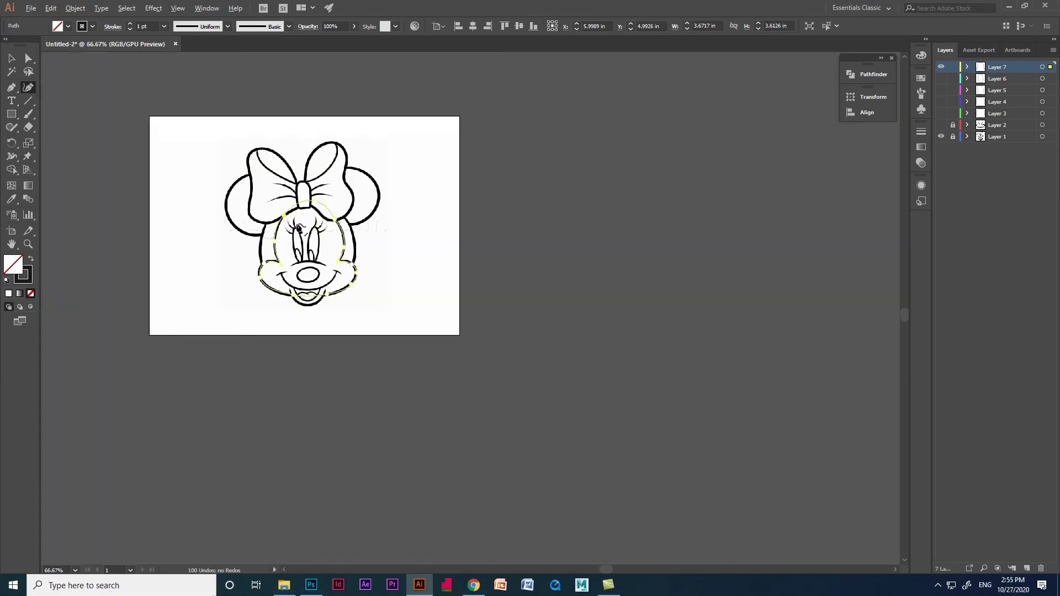
pyautogui.scroll(3, 310, 213)
pyautogui.click(11, 58)
pyautogui.scroll(-1, 710, 255)
pyautogui.click(68, 27)
pyautogui.click(47, 45)
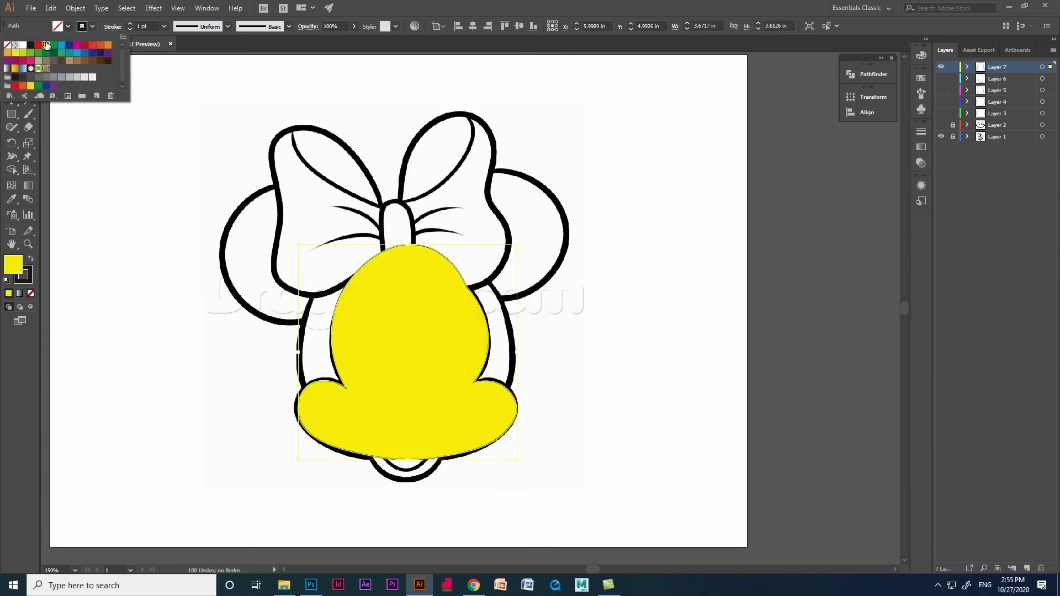
# Move Layer 6 above Layer 7 and hide all the traced shape layers
pyautogui.moveTo(941, 79); pyautogui.dragTo(941, 114)
pyautogui.click(394, 232)
pyautogui.moveTo(994, 78)
pyautogui.mouseDown()
pyautogui.moveTo(1007, 105)
pyautogui.moveTo(1015, 99)
pyautogui.moveTo(983, 107)
pyautogui.moveTo(997, 65)
pyautogui.moveTo(942, 113)
pyautogui.mouseUp()
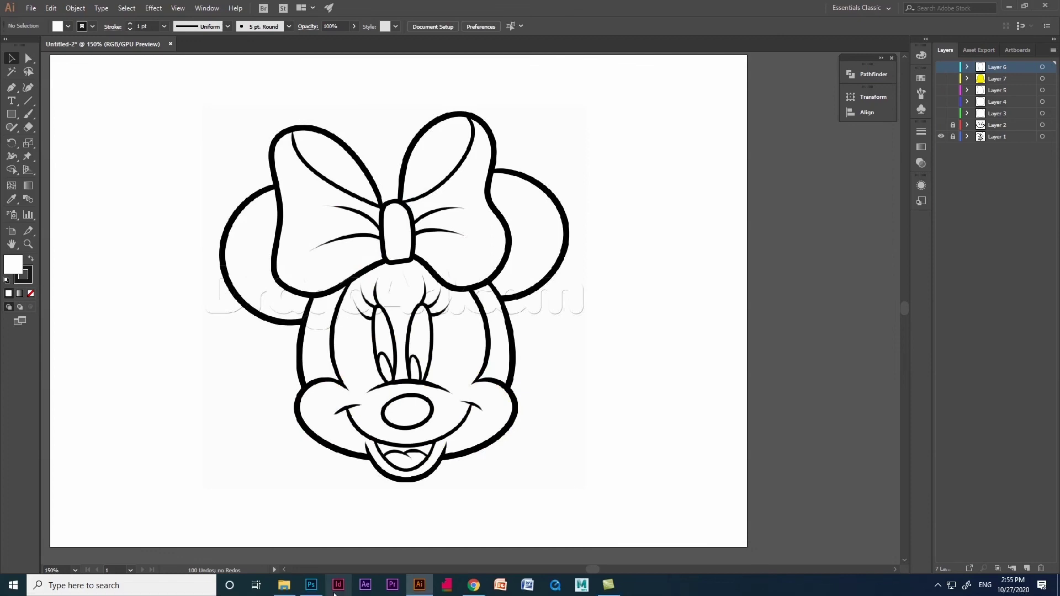
# Switch to Photoshop and hide the Shape 3 layer, leaving the reference image visible
pyautogui.click(311, 585)
pyautogui.click(773, 165)
pyautogui.click(773, 223)
pyautogui.click(772, 223)
# Trace the smile line as an open path with the Curvature Pen tool, from the left to the right mouth corner
pyautogui.rightClick(11, 186)
pyautogui.click(53, 205)
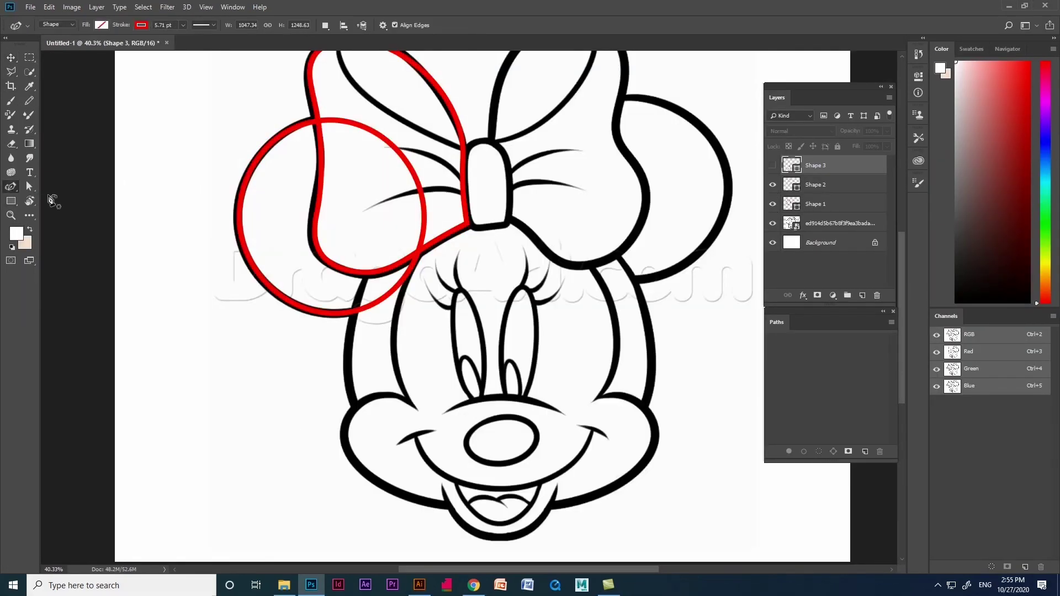
pyautogui.click(418, 440)
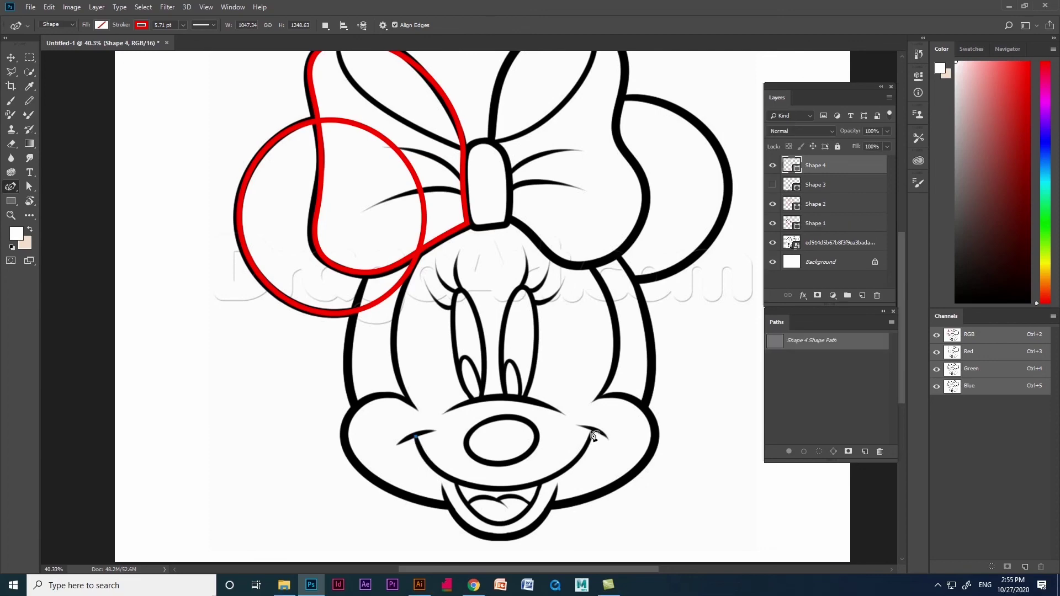
pyautogui.click(594, 431)
pyautogui.click(500, 489)
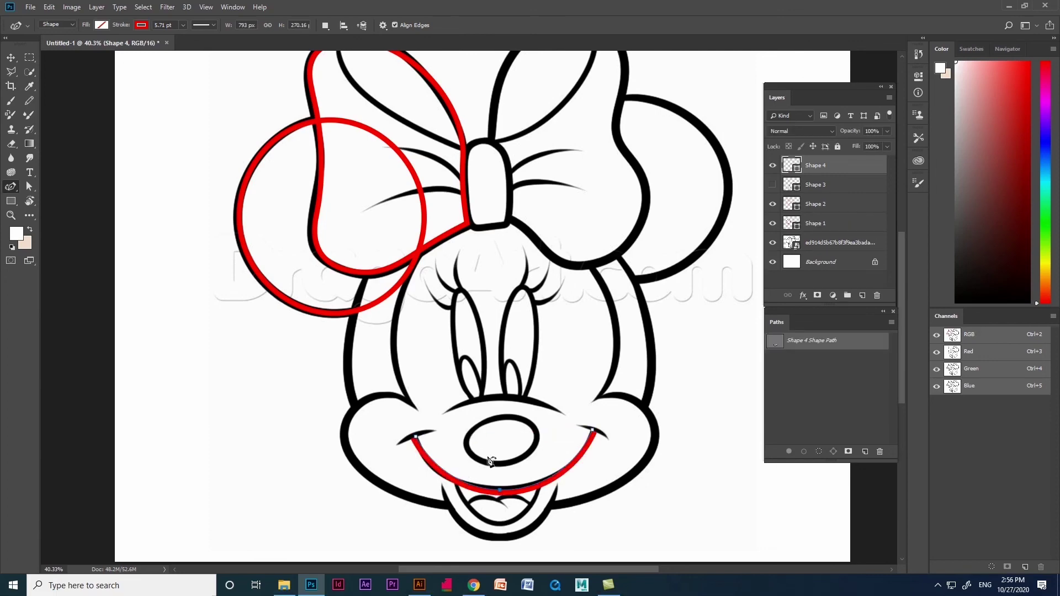
pyautogui.click(12, 57)
pyautogui.rightClick(11, 189)
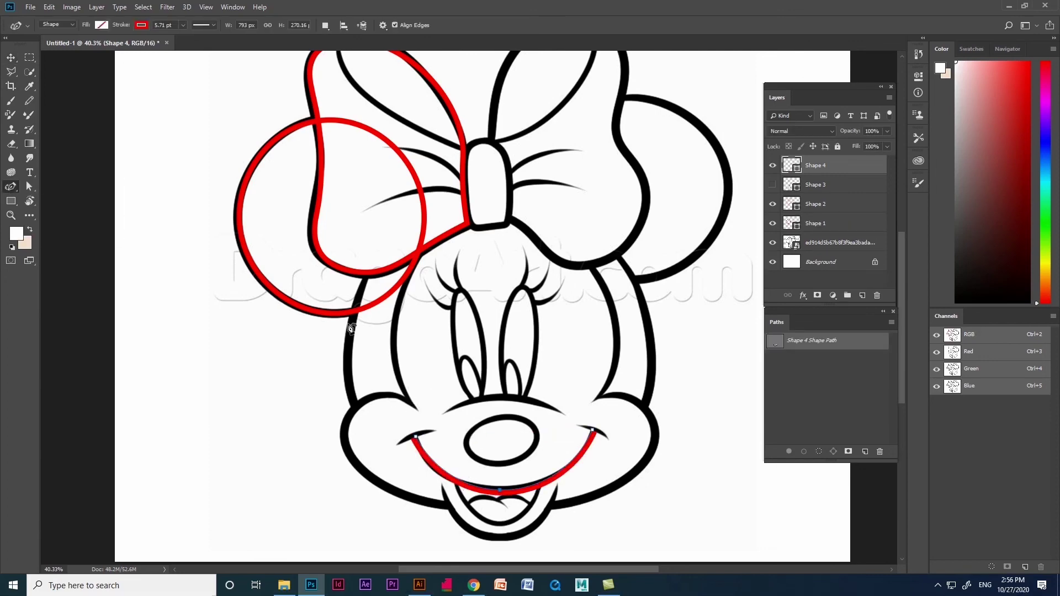